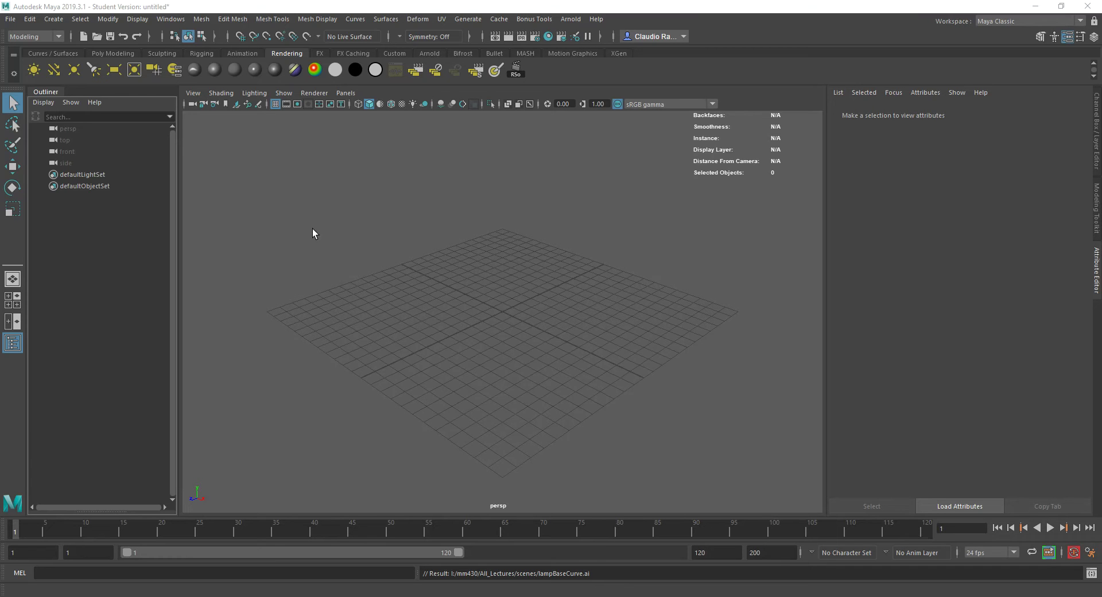
Import lampBaseCurve.ai, raise the profile curve above the grid and scale it to about 0.43.
left_click(10, 19)
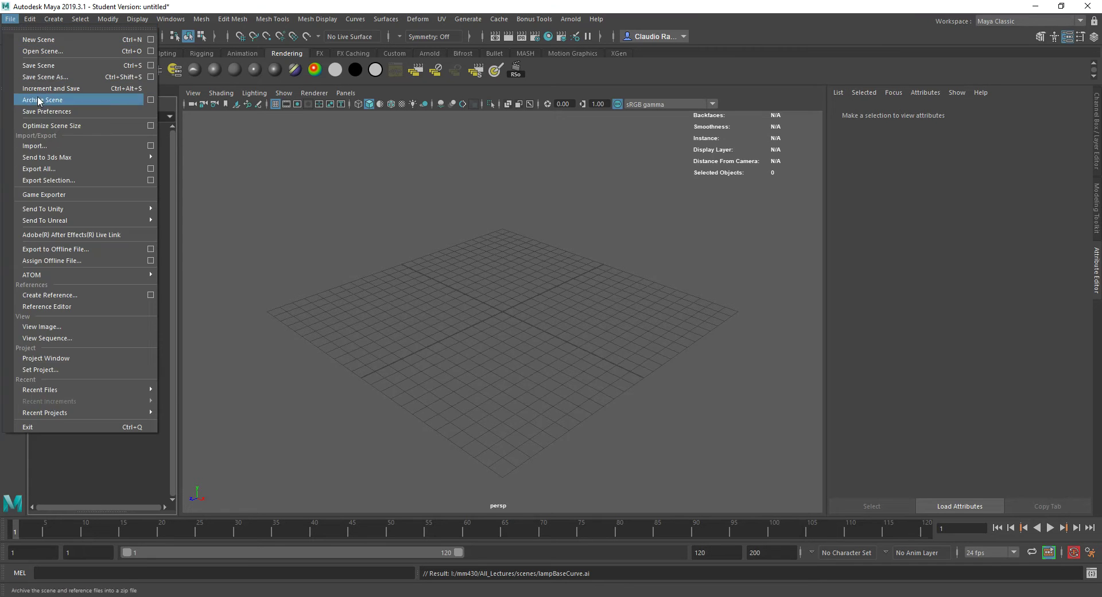
left_click(57, 143)
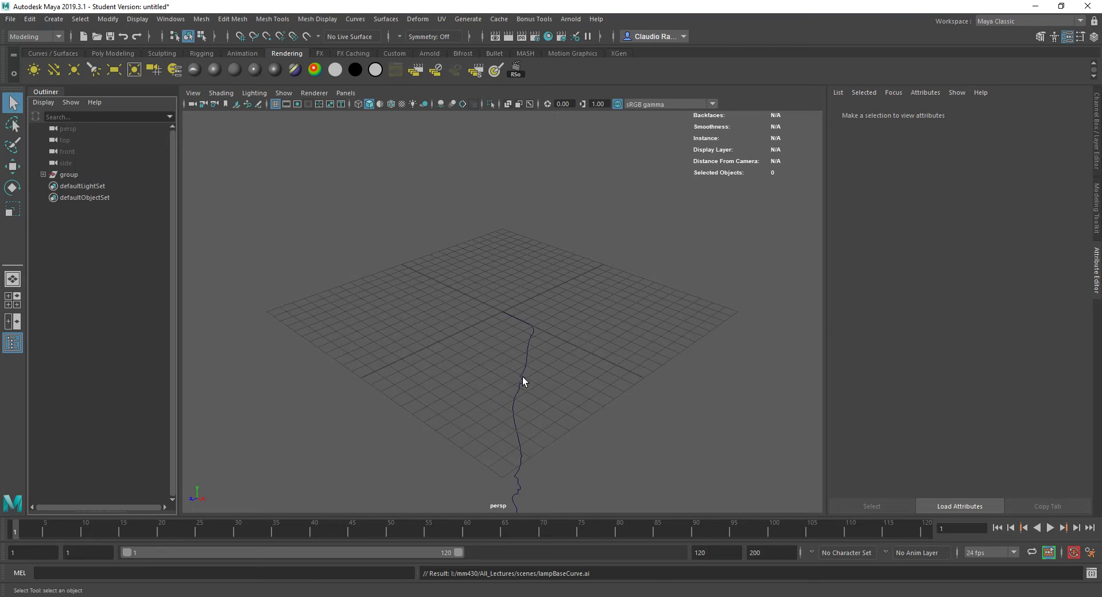
left_click(523, 376)
key("w")
middle_click_drag(505, 447, 514, 317)
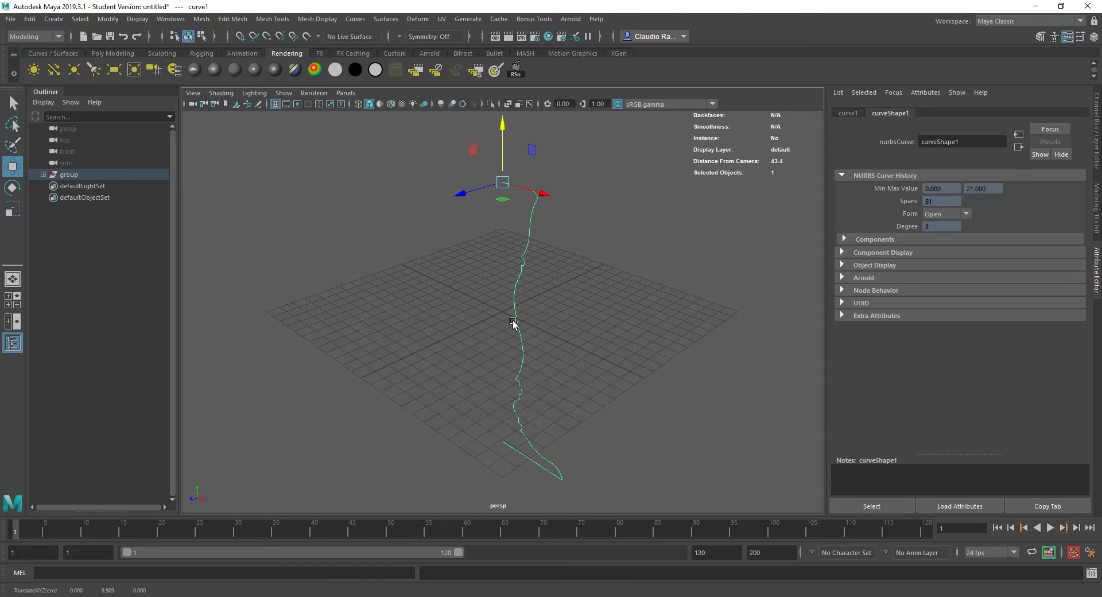
key("r")
middle_click_drag(500, 278, 326, 340)
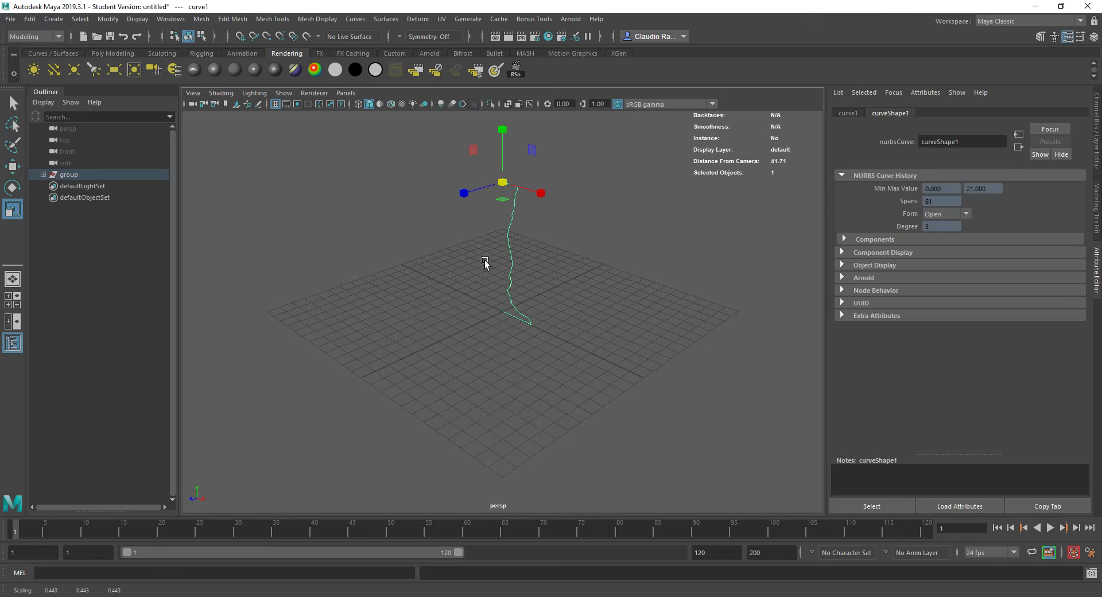
In the front view, snap the curve's pivot to its bottom endpoint and nudge the curve slightly higher.
key("space")
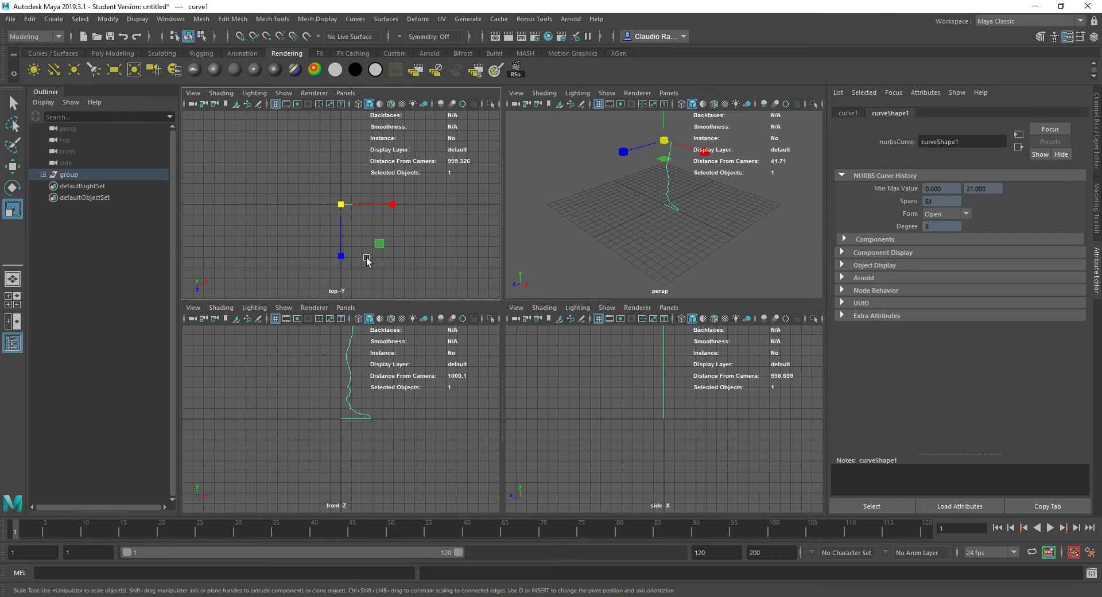
key("space")
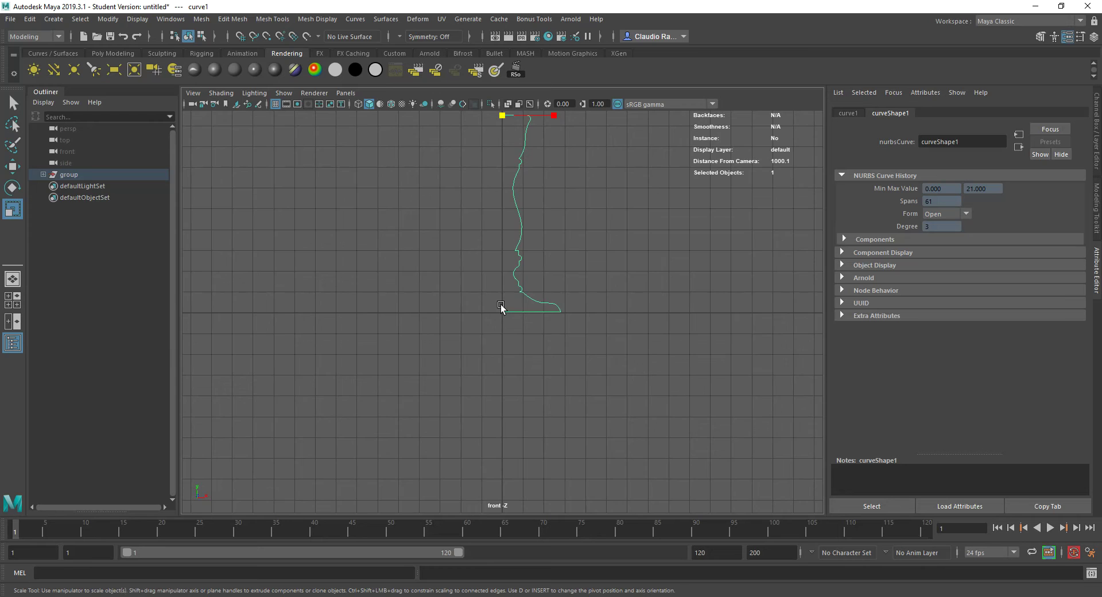
key("f")
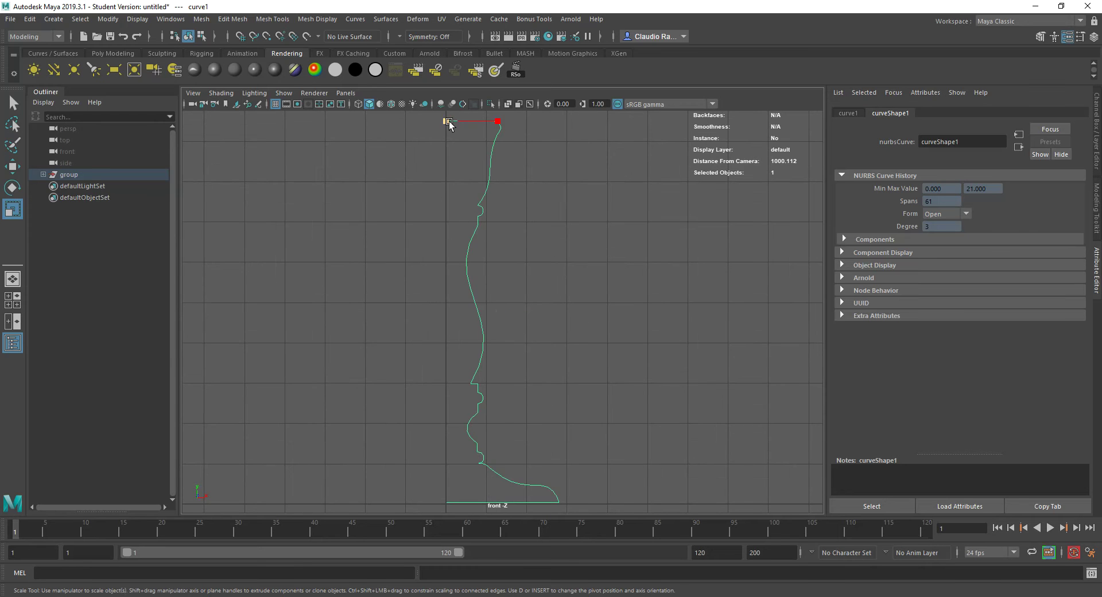
left_click_drag(447, 124, 459, 502)
key("Insert")
key("w")
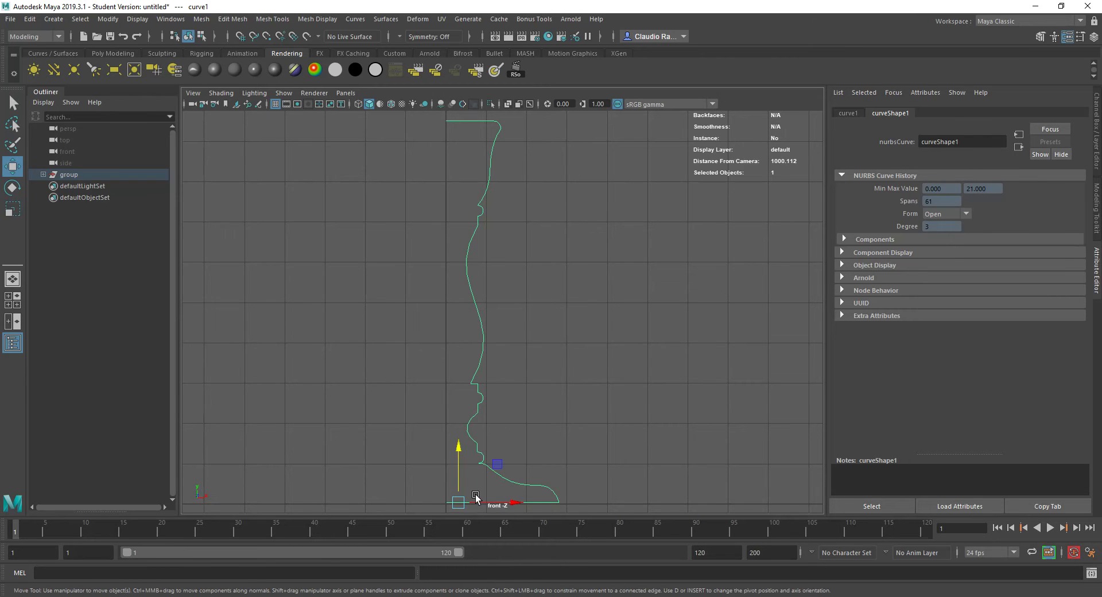
mouse_move(458, 501)
left_mouse_down()
mouse_move(446, 509)
mouse_move(460, 488)
mouse_move(444, 508)
mouse_move(457, 499)
left_mouse_up()
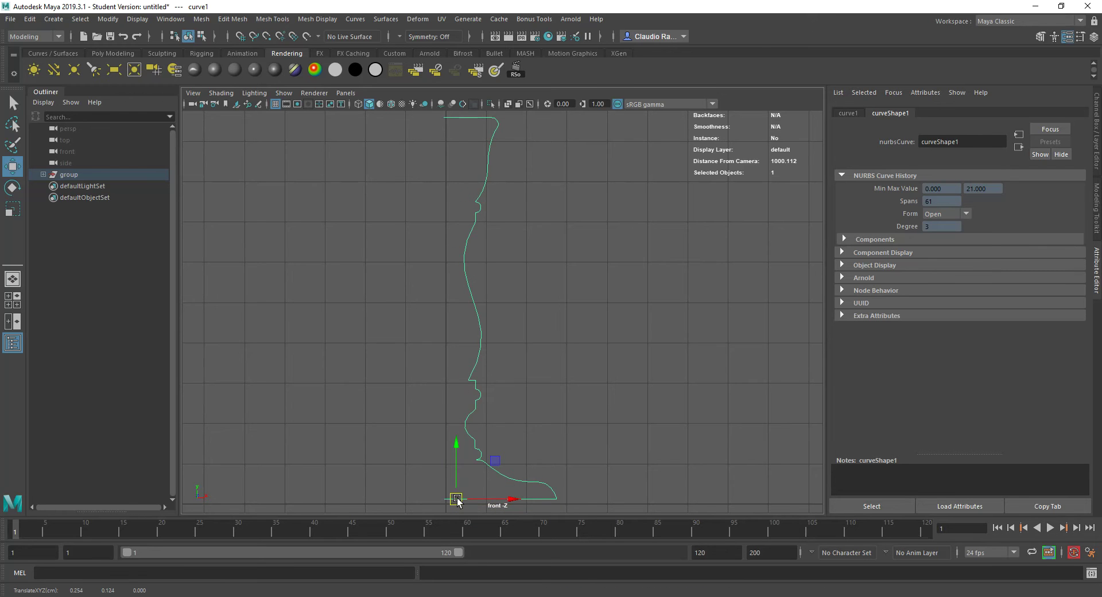
In the perspective view, snap the curve's pivot onto its base point.
key("space")
key("space")
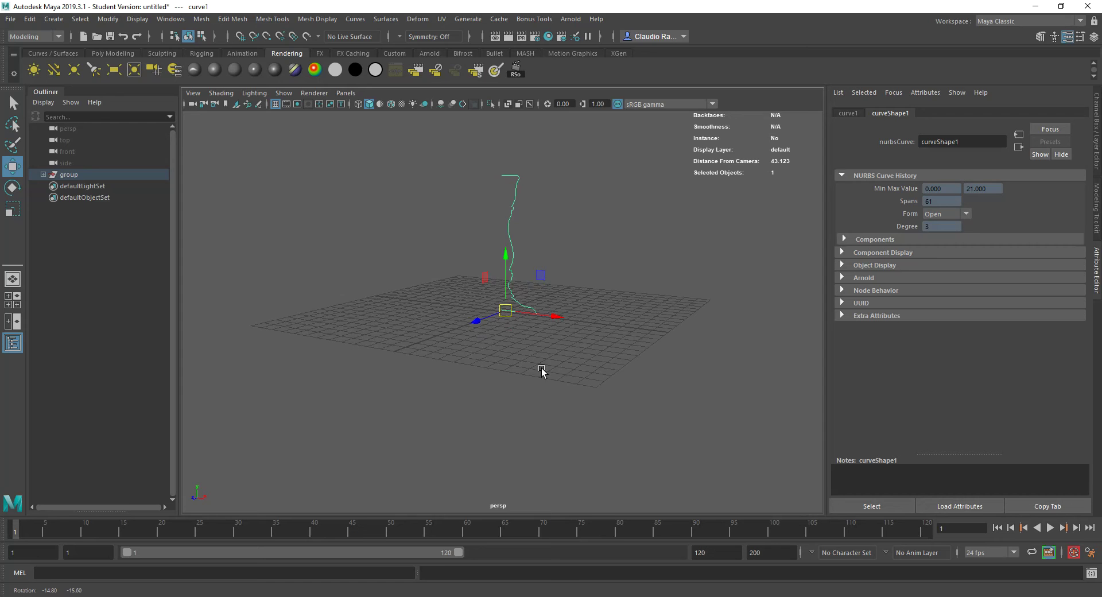
key("f")
scroll(518, 349, "down", 3)
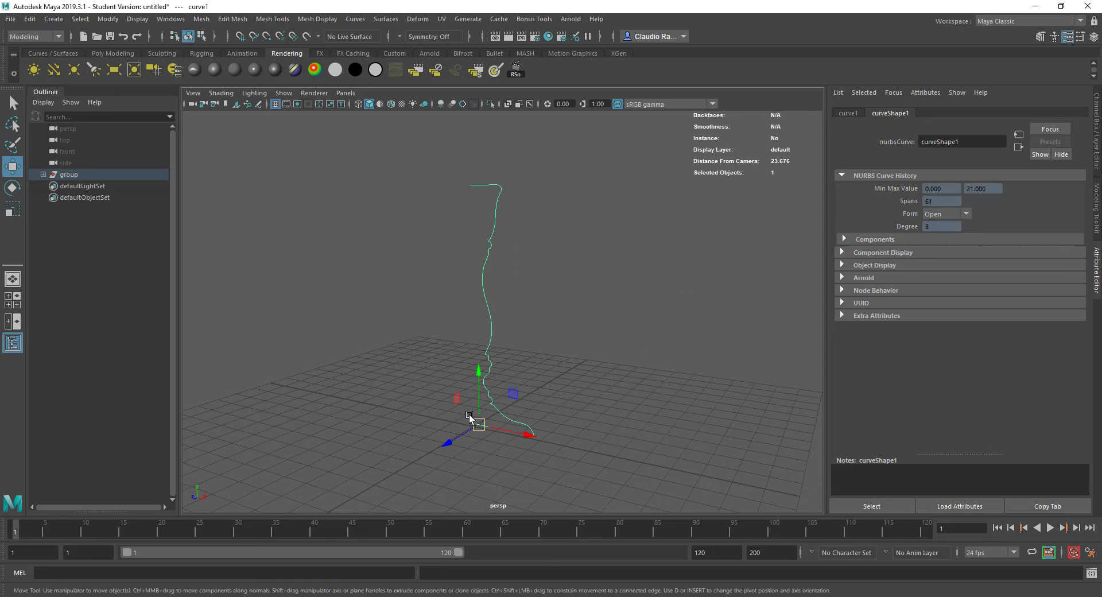
left_click_drag(486, 434, 467, 460, "alt")
scroll(473, 441, "up", 3)
scroll(472, 449, "up", 3)
key("d")
key("v")
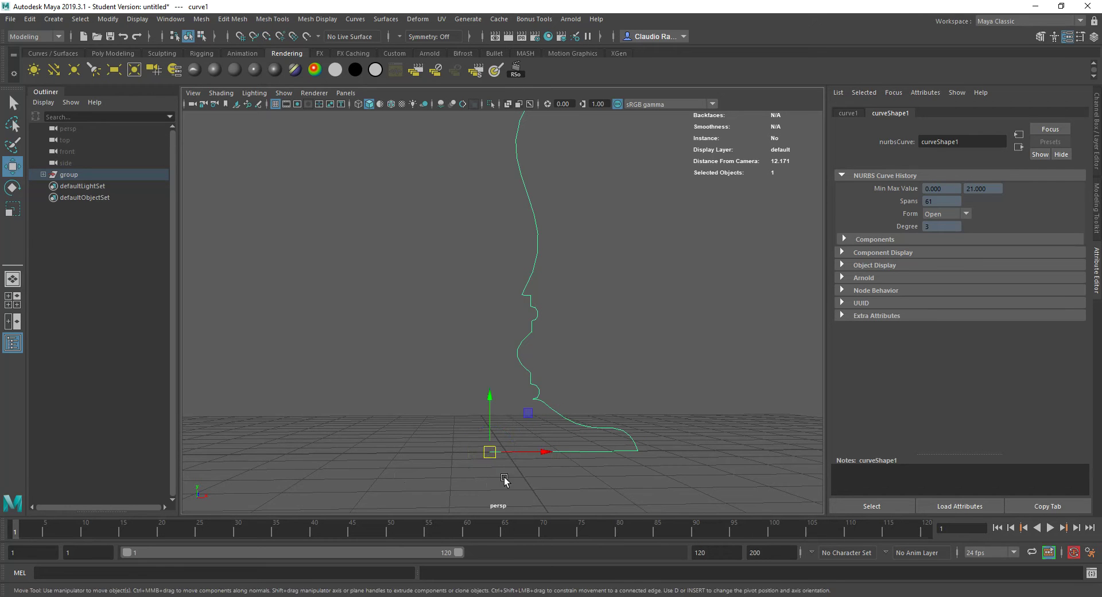
key("v")
left_click_drag(489, 452, 511, 463)
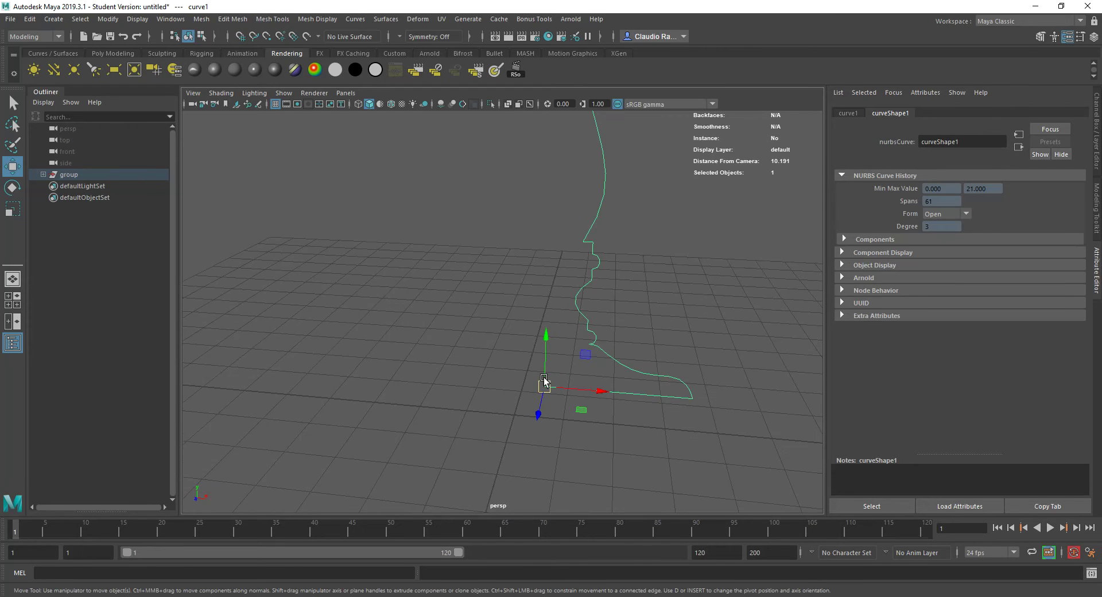
Grid-snap the curve so its base pivot sits exactly on the world origin.
key("x")
left_click_drag(544, 392, 499, 394)
scroll(522, 446, "down", 6)
scroll(501, 356, "up", 3)
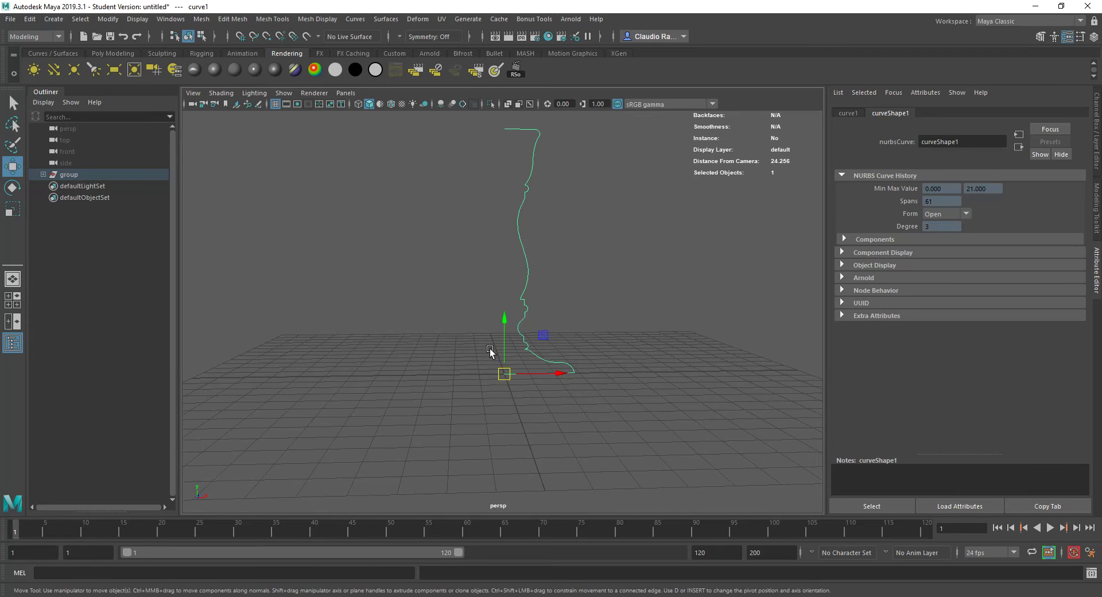
left_click_drag(491, 350, 485, 344, "alt")
Revolve the profile curve 360° into the lamp base surface and reverse the surface's direction.
left_click(393, 23)
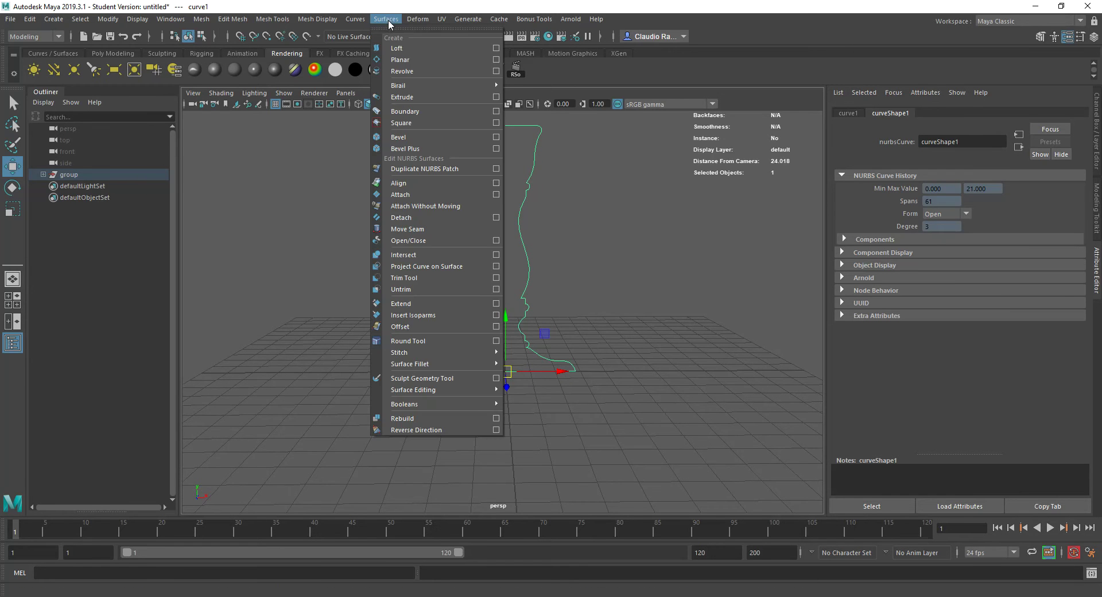
left_click(410, 71)
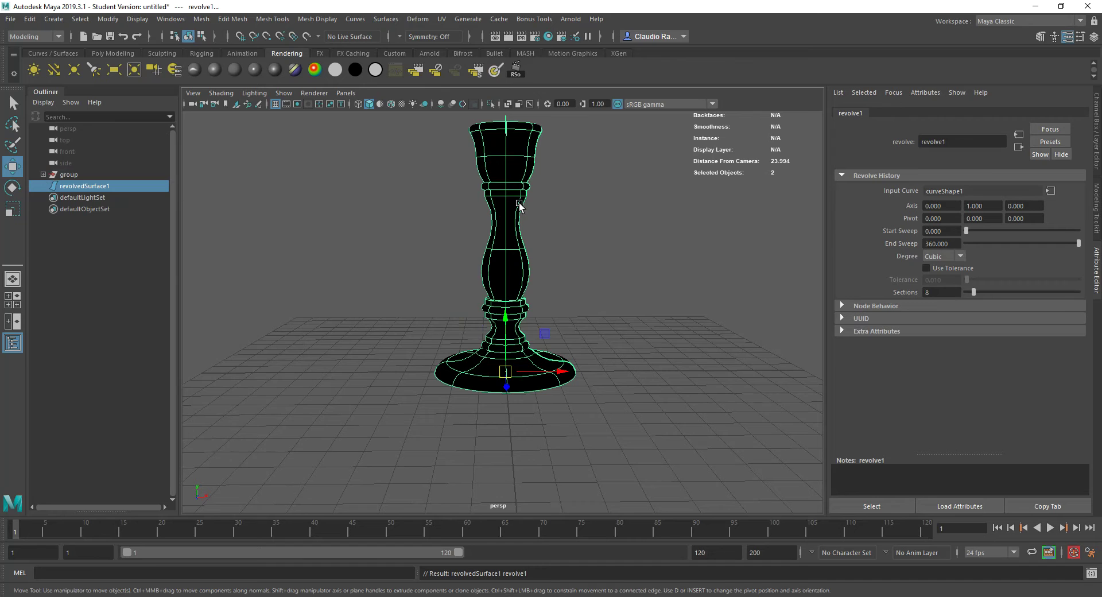
left_click(386, 19)
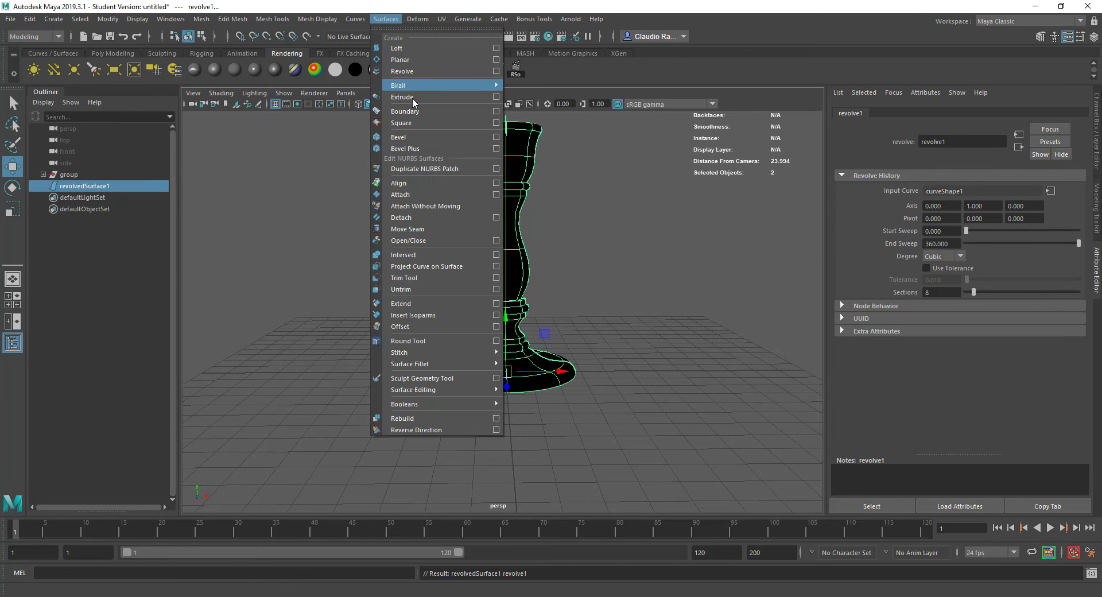
left_click(423, 429)
mouse_move(547, 336)
left_mouse_down("alt")
mouse_move(543, 322)
mouse_move(451, 369)
mouse_move(544, 340)
mouse_move(546, 315)
mouse_move(536, 340)
left_mouse_up("alt")
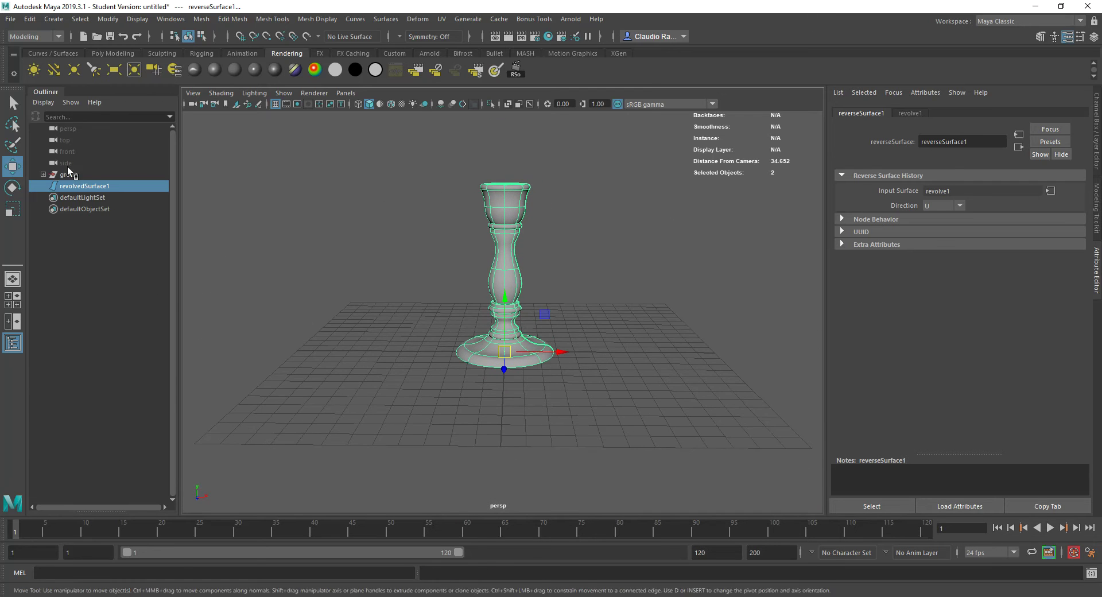
Import the zigzag ring curve, centre its pivot and rotate it -90° on X to lie flat.
left_click(10, 19)
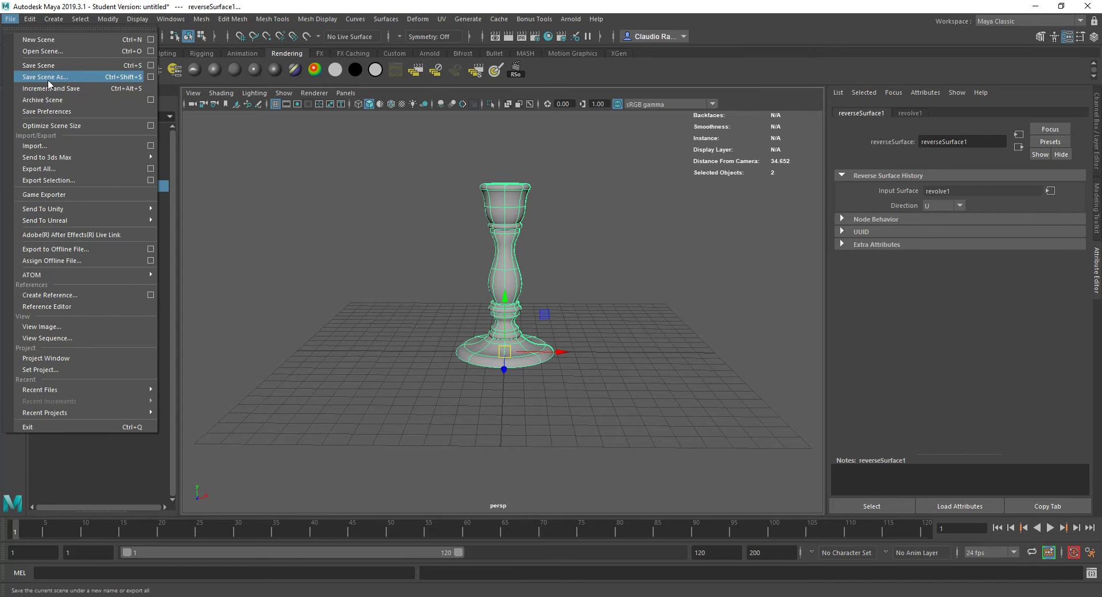
left_click(54, 145)
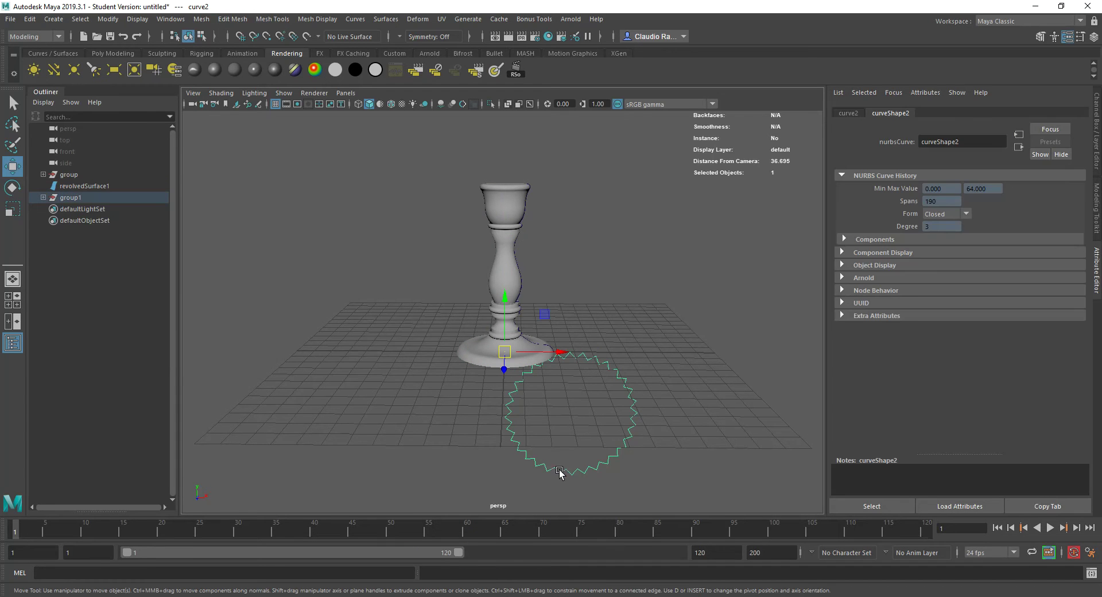
left_click(108, 19)
left_click(133, 102)
key("r")
left_click_drag(578, 451, 532, 472, "alt")
key("e")
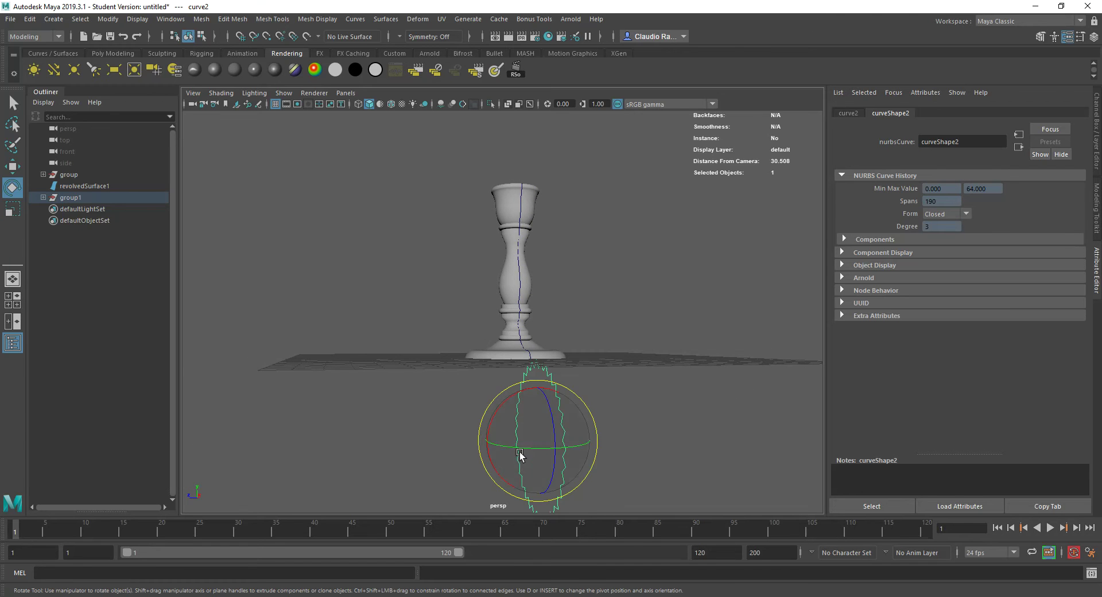
left_click_drag(488, 435, 534, 378)
left_click_drag(523, 509, 566, 542, "alt")
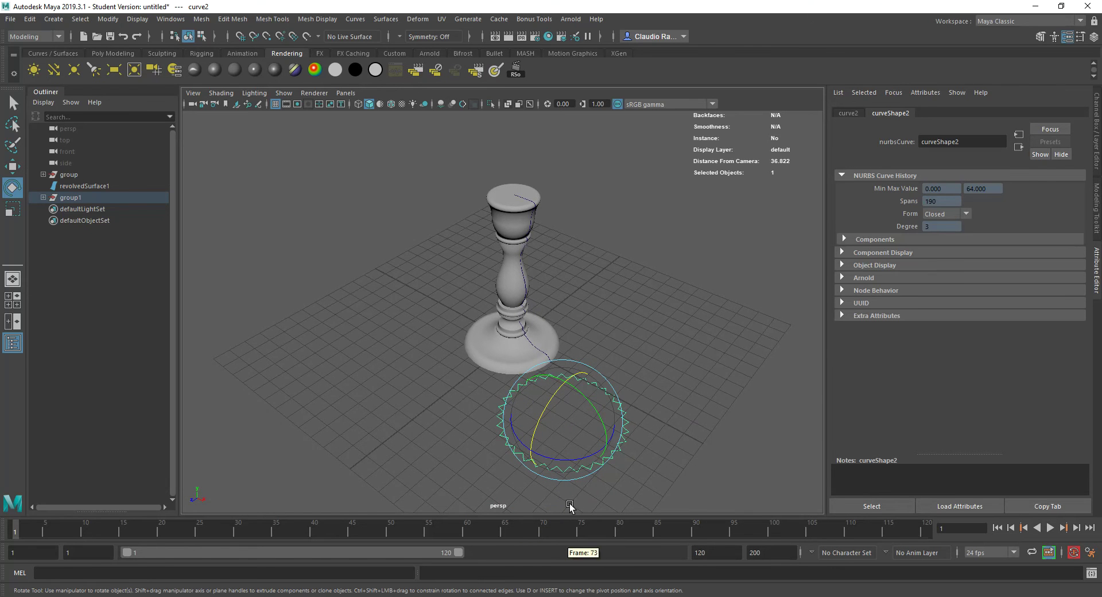
Grid-snap the zigzag ring to the lamp base's centre and raise it to the base's top.
key("space")
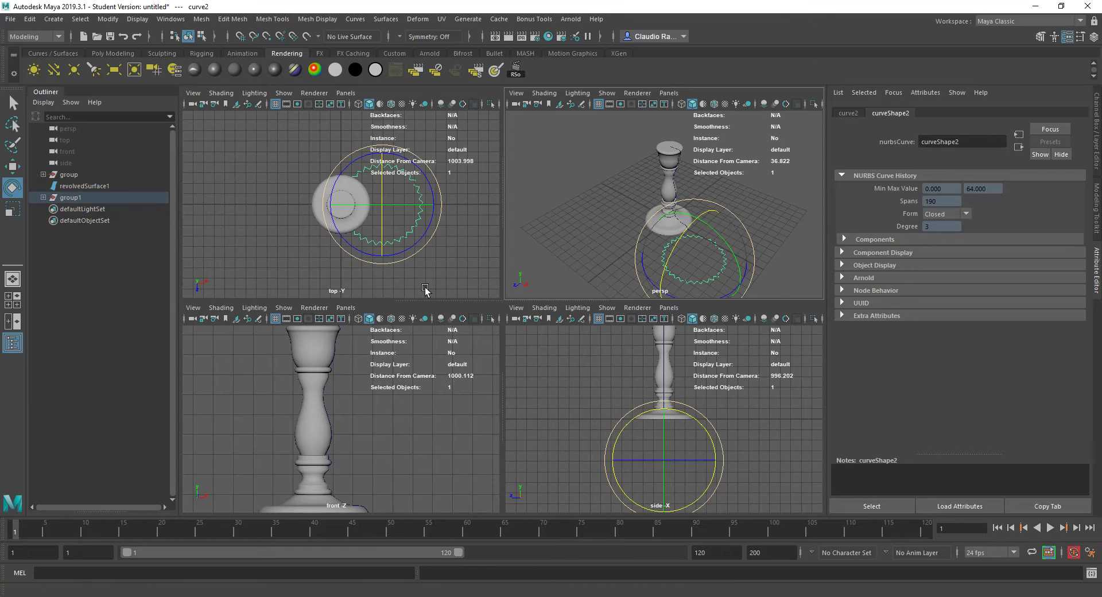
key("w")
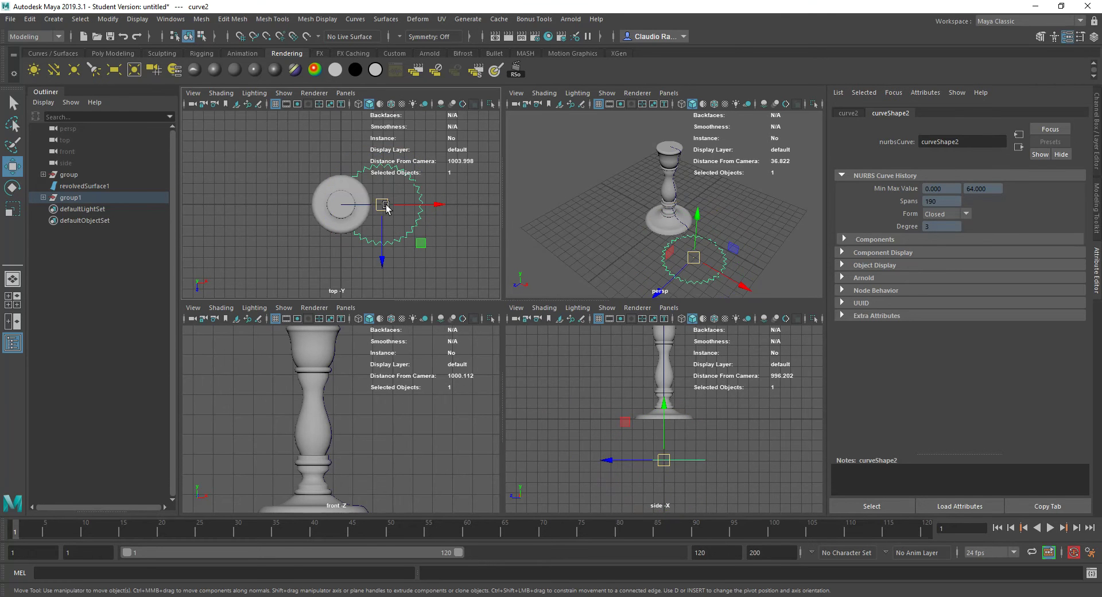
key("x")
left_click_drag(385, 204, 340, 204)
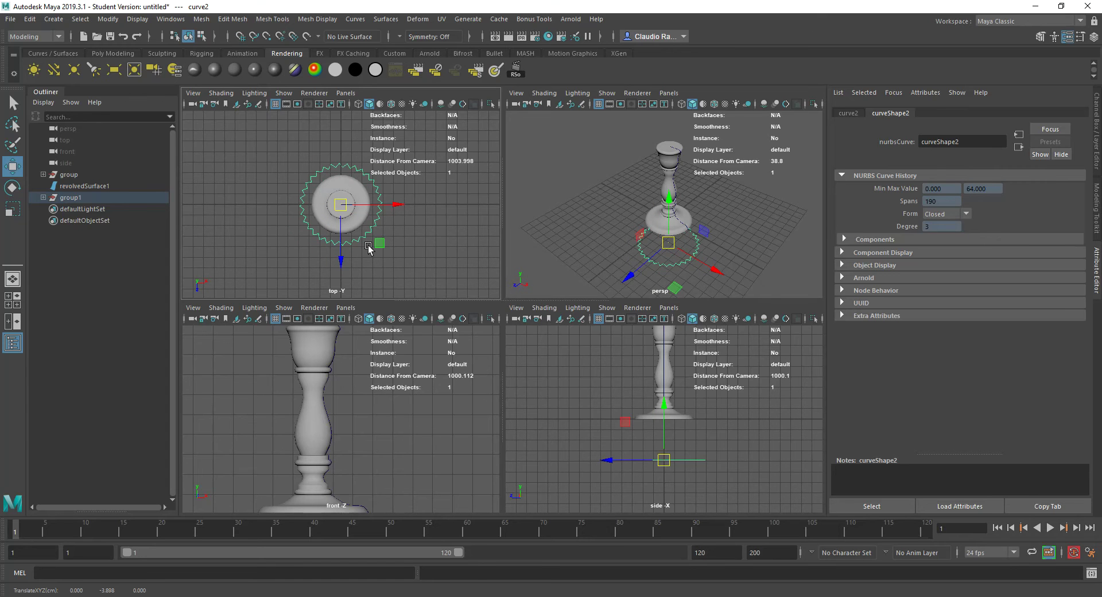
left_click_drag(669, 227, 669, 147)
scroll(660, 218, "up", 2)
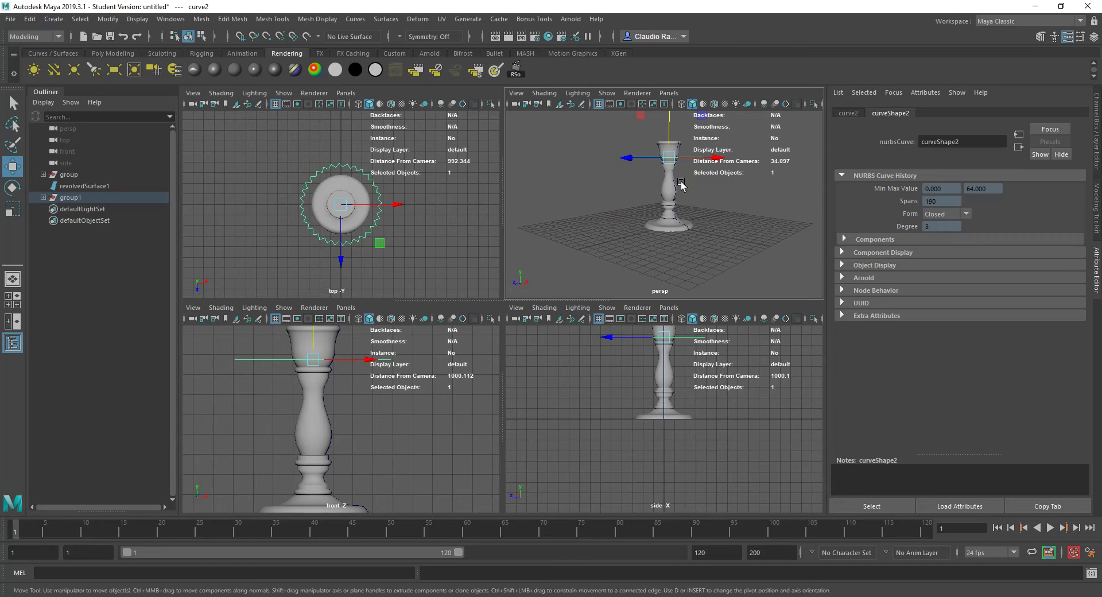
key("space")
scroll(524, 284, "down", 1)
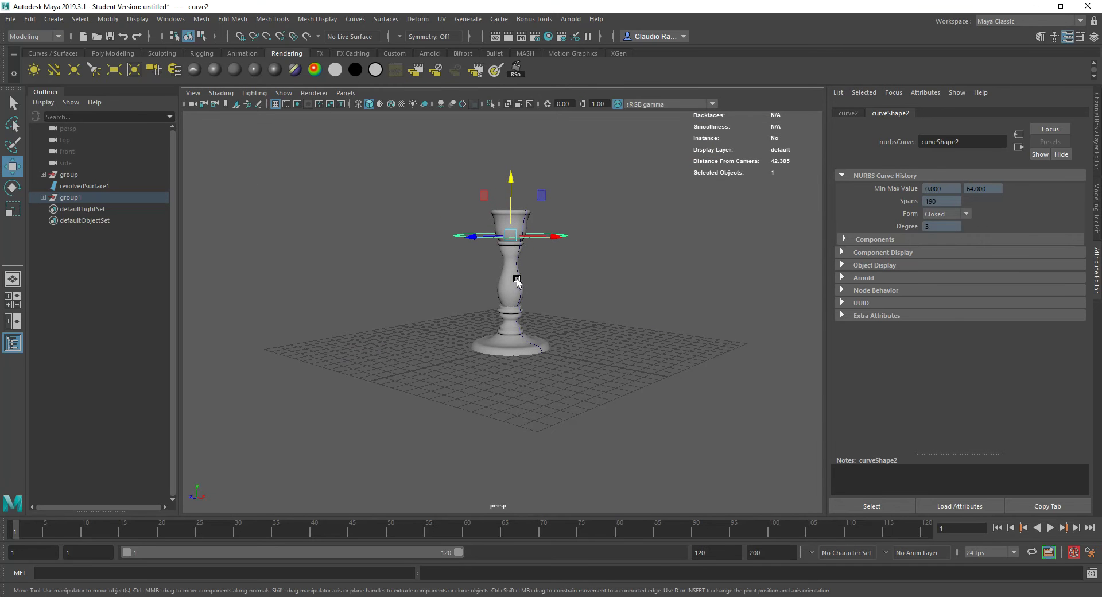
left_click_drag(513, 200, 509, 99)
Duplicate the ring as curve3, lift it higher, scale it to 0.451, and select both rings.
key("ctrl+d")
left_click_drag(516, 166, 525, 220, "alt")
key("e")
key("r")
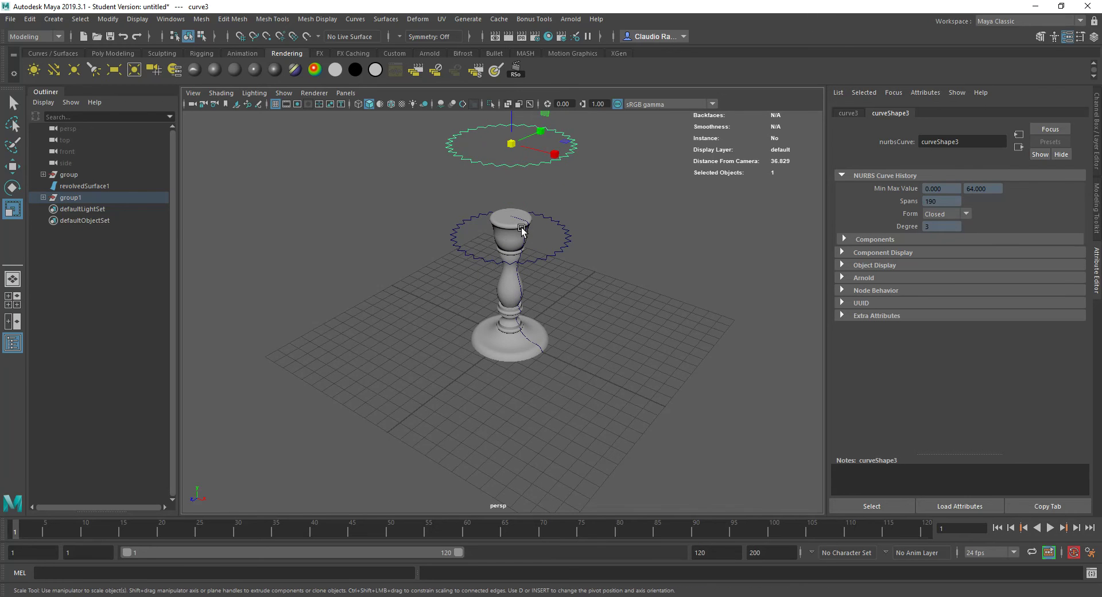
left_click_drag(511, 144, 482, 144)
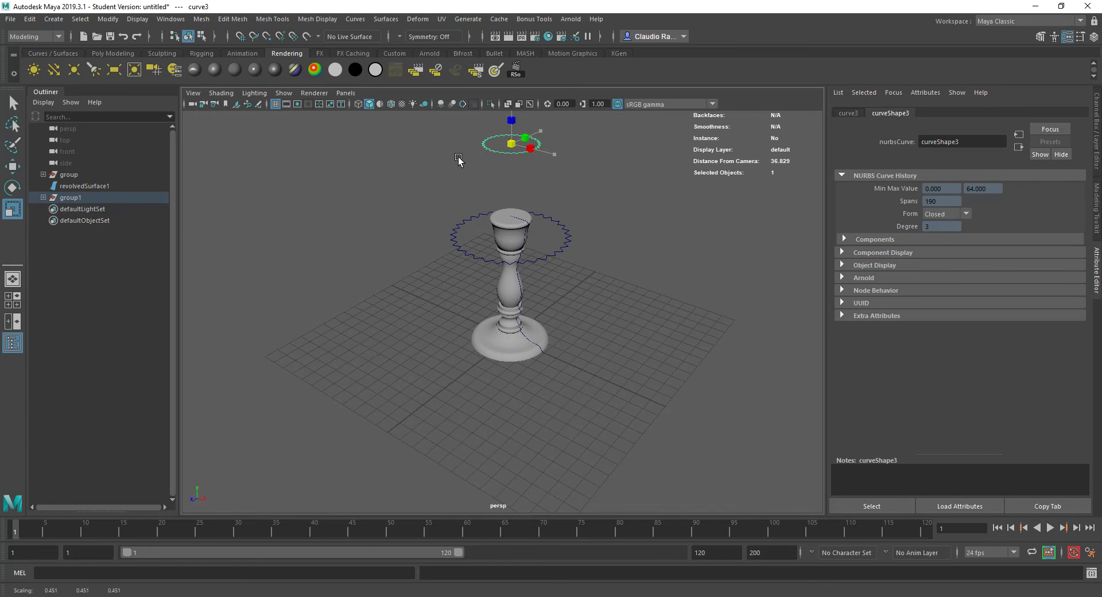
left_click_drag(481, 202, 497, 182, "alt")
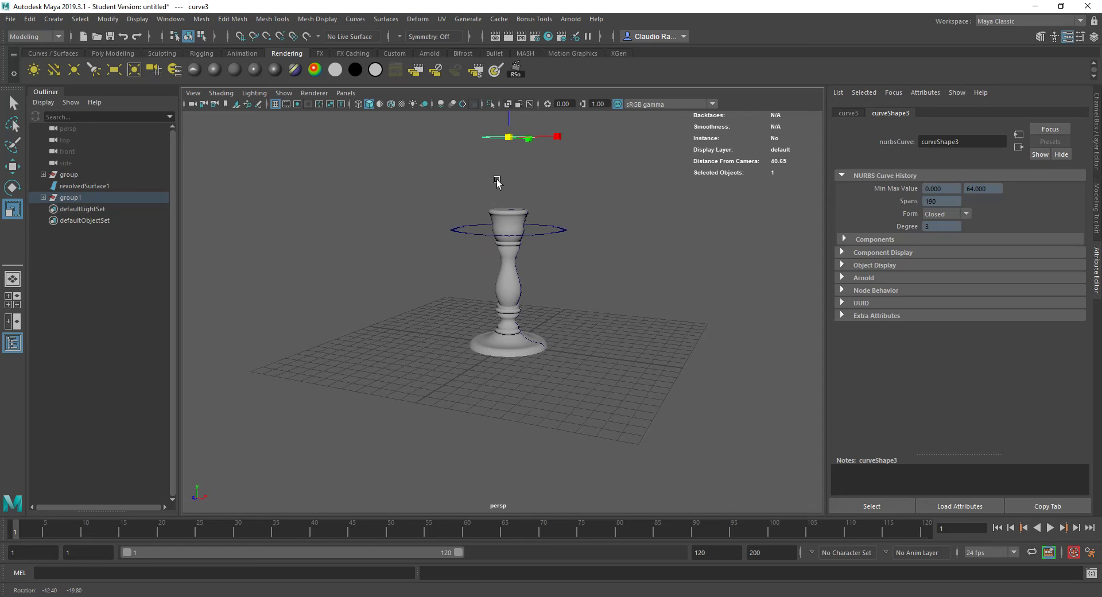
left_click(477, 236, "shift")
Loft the two zigzag rings into the pleated shade loftedSurface1.
left_click(386, 19)
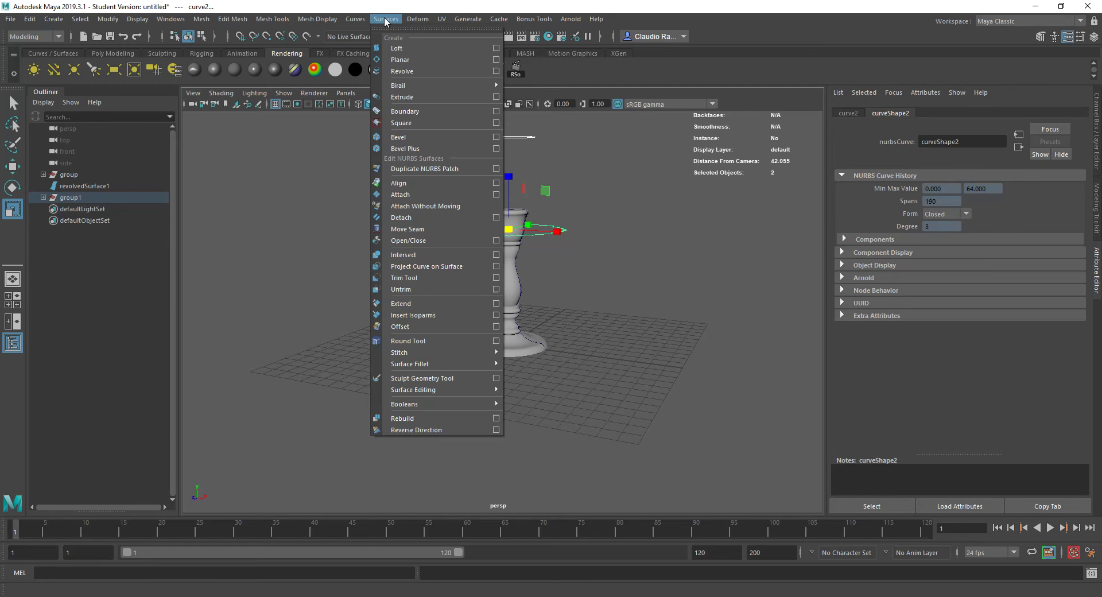
left_click(397, 49)
left_click(632, 260)
mouse_move(632, 260)
left_mouse_down("alt")
mouse_move(590, 313)
mouse_move(574, 274)
mouse_move(632, 264)
left_mouse_up("alt")
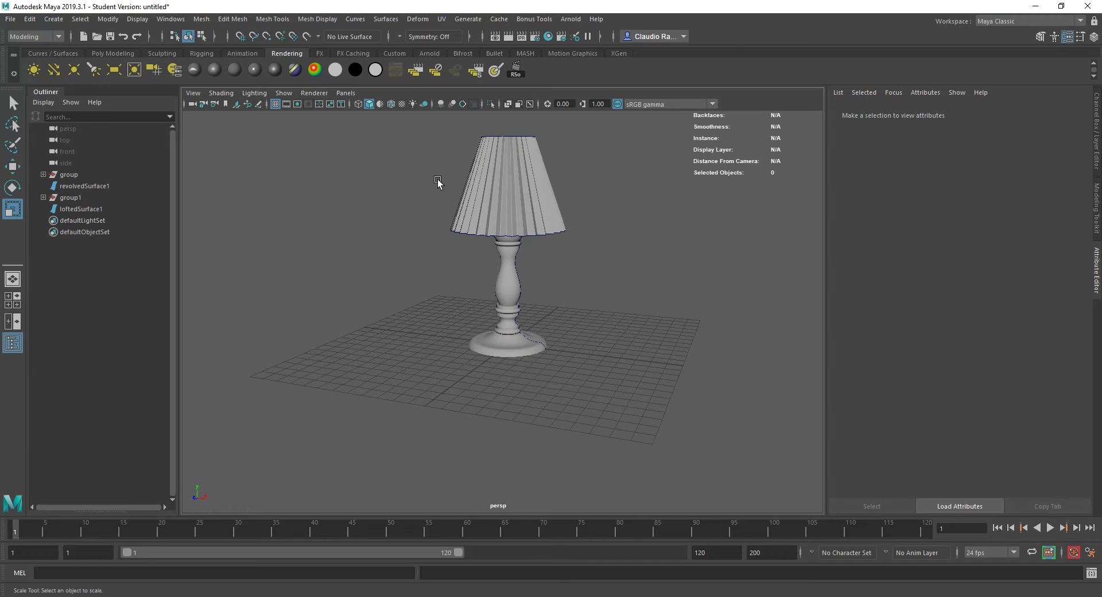
Delete the construction history of all the lamp surfaces.
left_click_drag(408, 172, 588, 390)
left_click(53, 19)
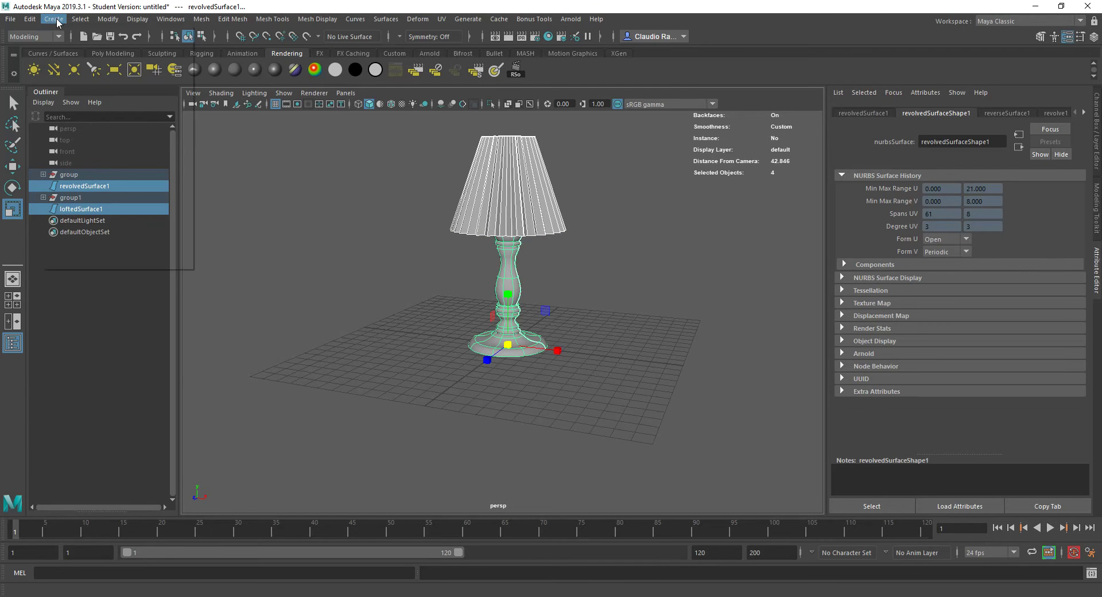
mouse_move(30, 19)
mouse_move(81, 156)
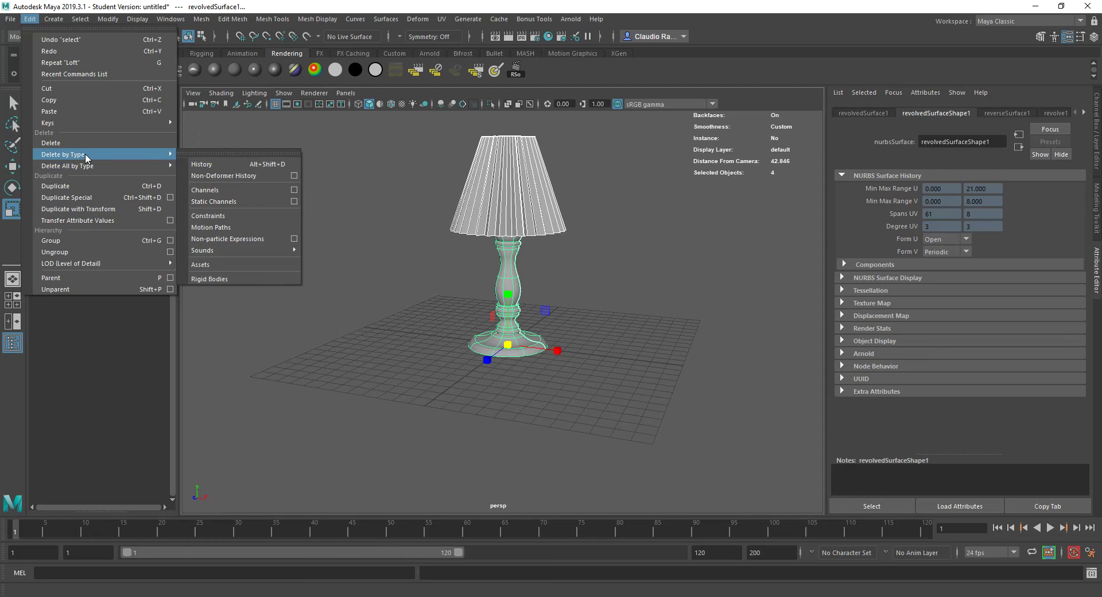
left_click(244, 165)
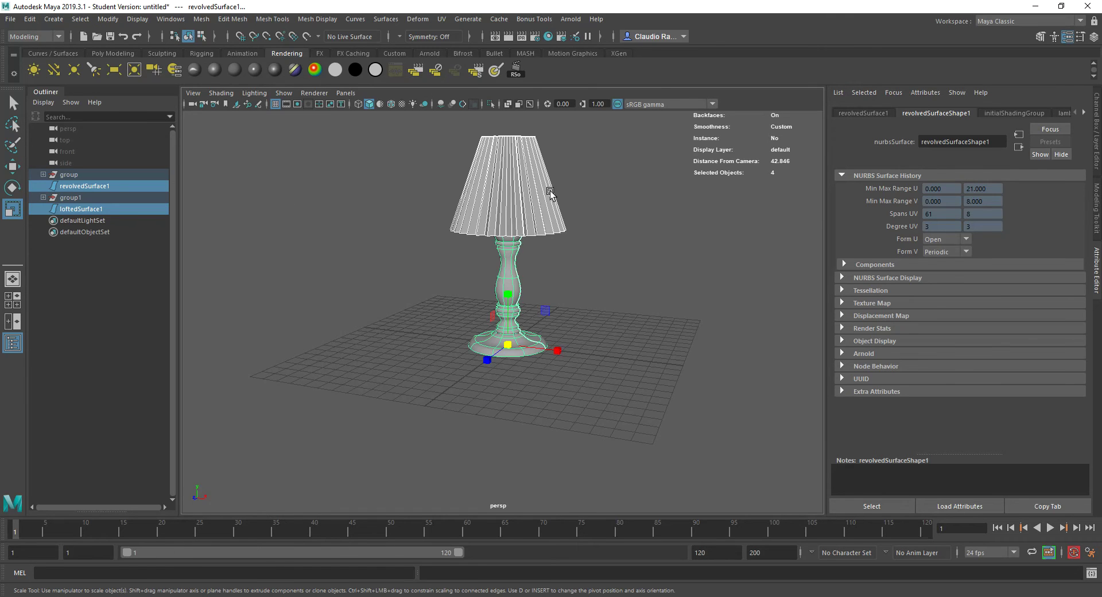
left_click(364, 247)
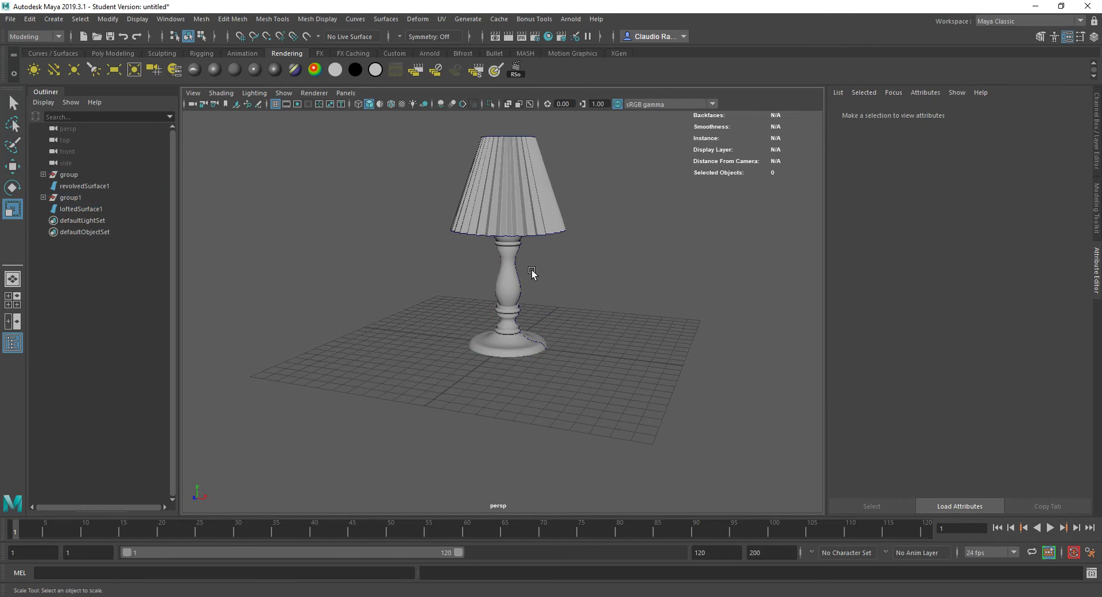
Delete the leftover curve groups, group and group1, in the Outliner.
left_click(66, 174)
key("Delete")
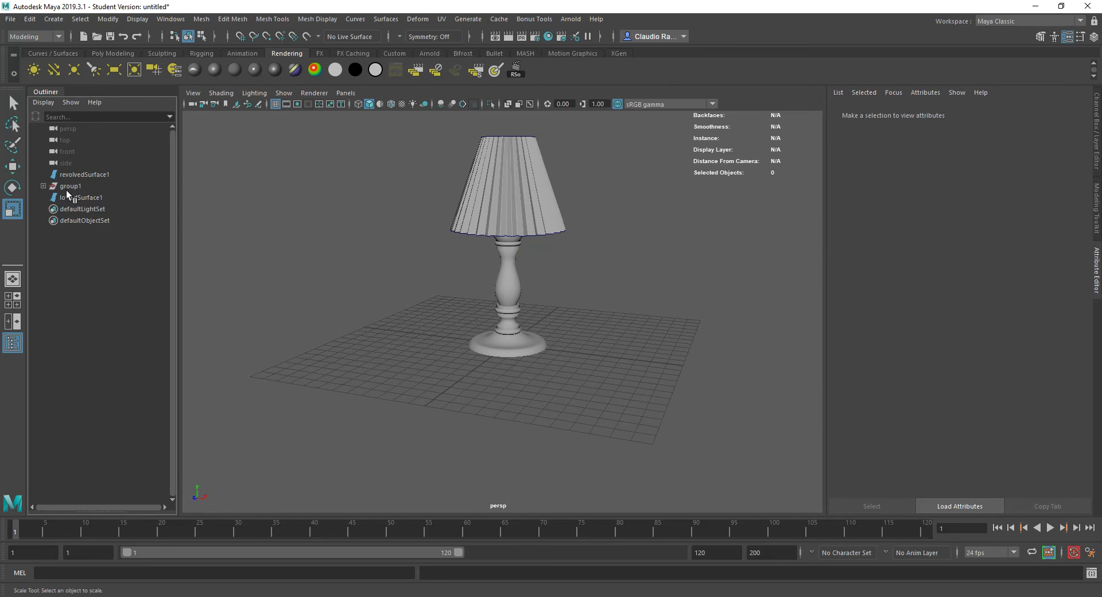
left_click(67, 189)
left_click(43, 186)
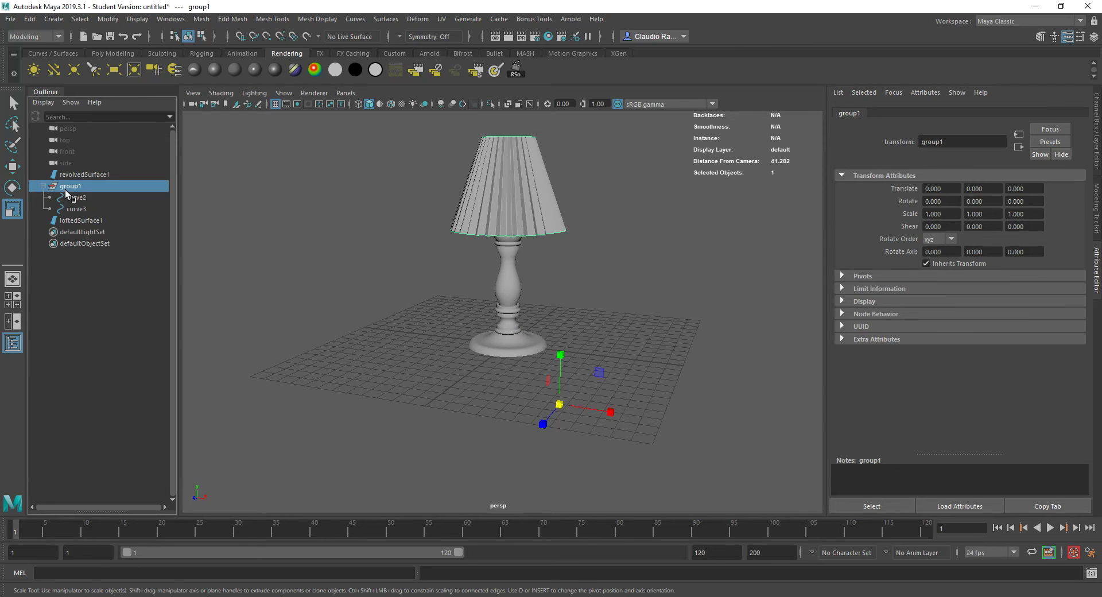
key("Delete")
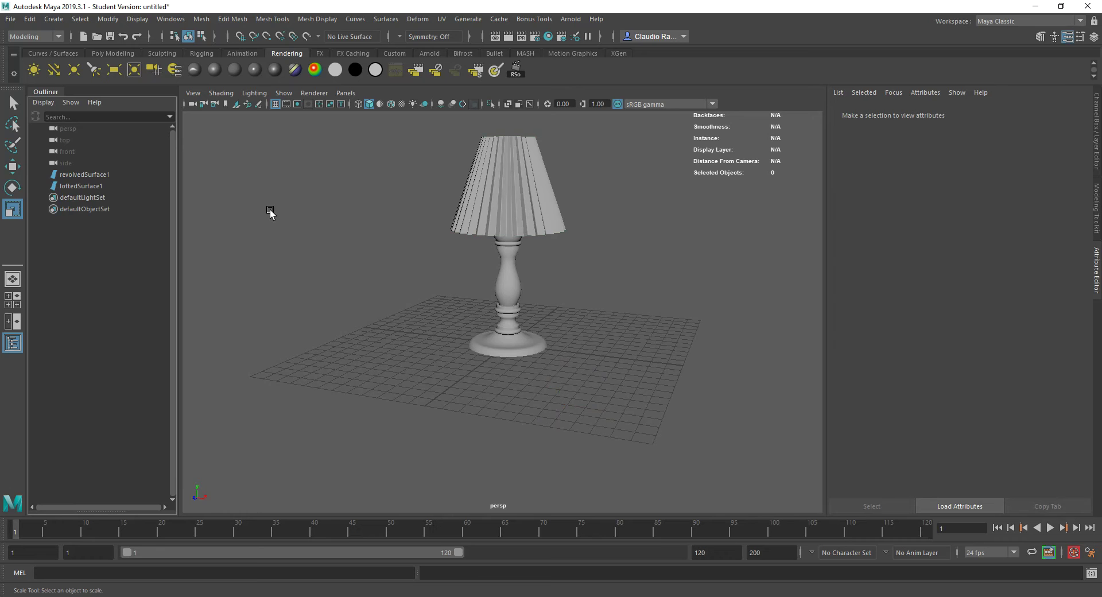
mouse_move(548, 260)
left_mouse_down("alt")
mouse_move(538, 285)
mouse_move(478, 306)
mouse_move(535, 246)
left_mouse_up("alt")
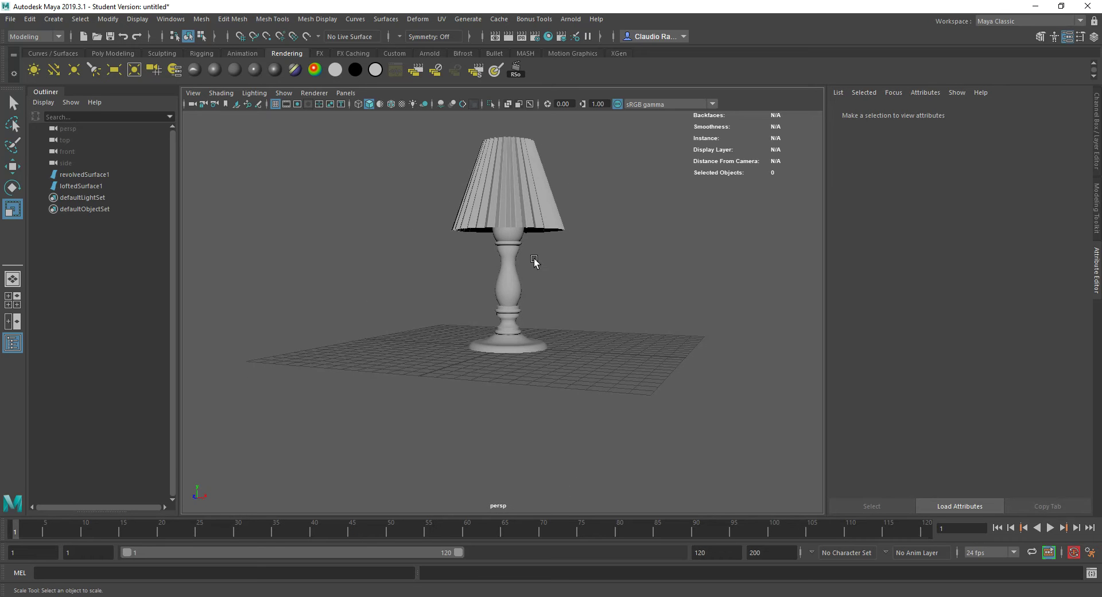
left_click_drag(429, 164, 601, 291)
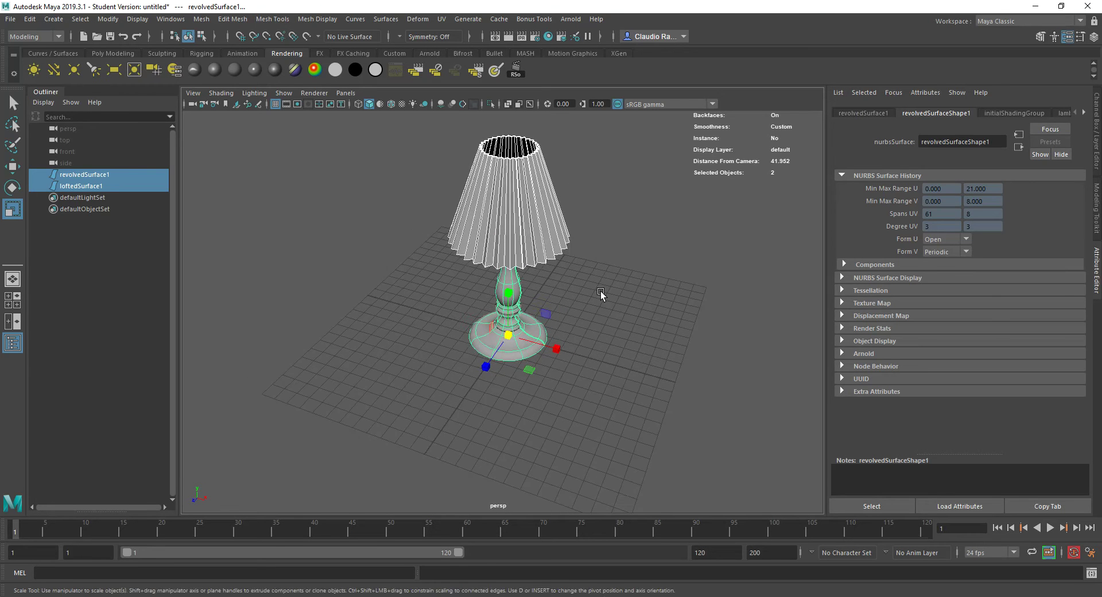
left_click(601, 291)
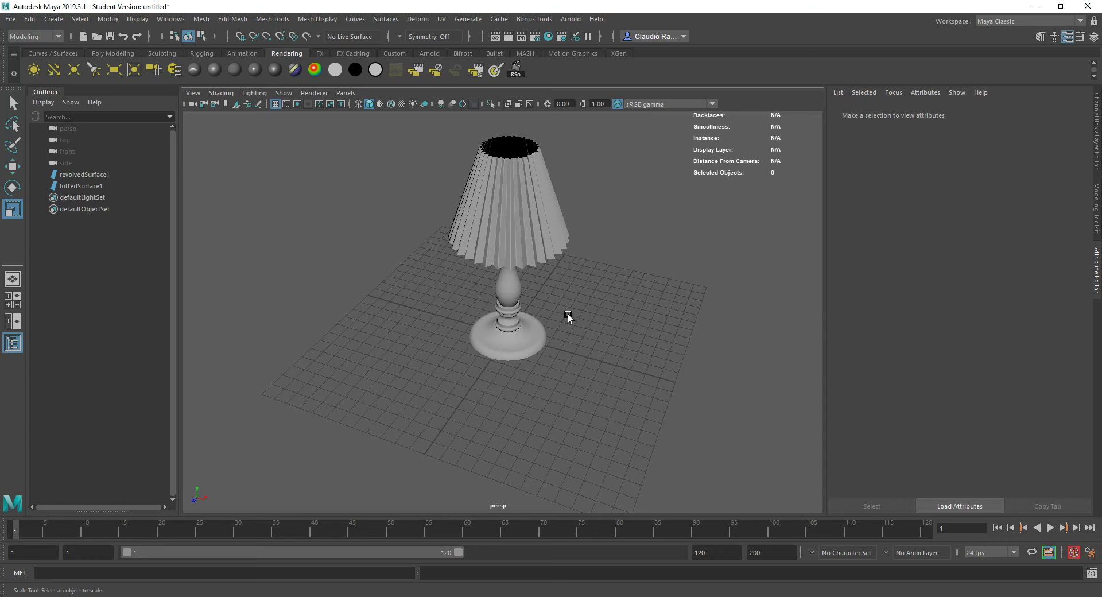
scroll(477, 353, "down", 3)
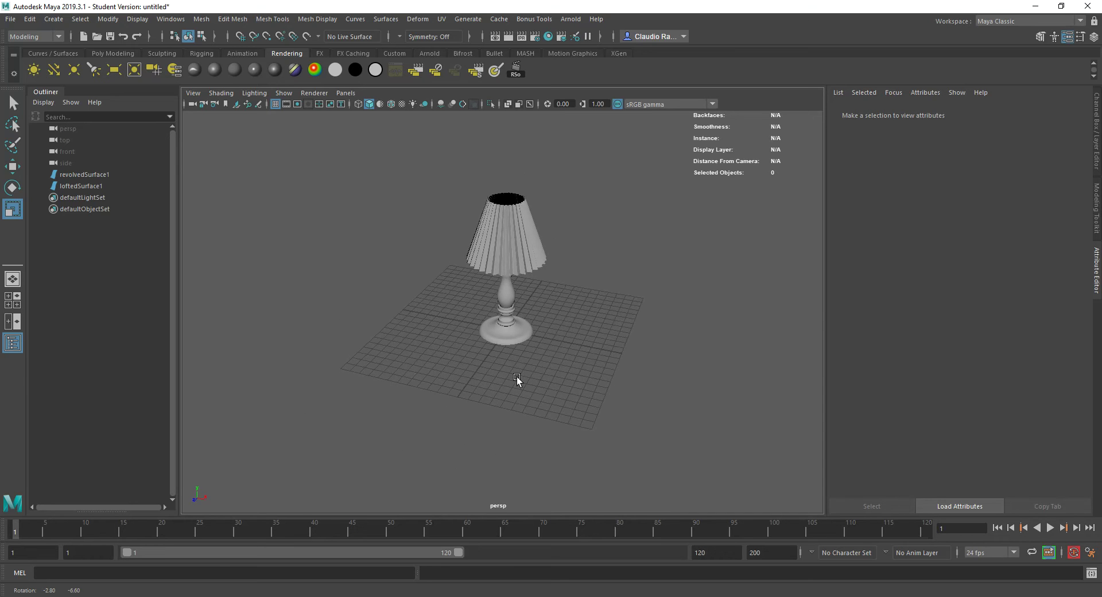
Create polygon plane pPlane1 and scale it uniformly to about 49 as the floor.
left_click_drag(516, 379, 539, 369, "alt")
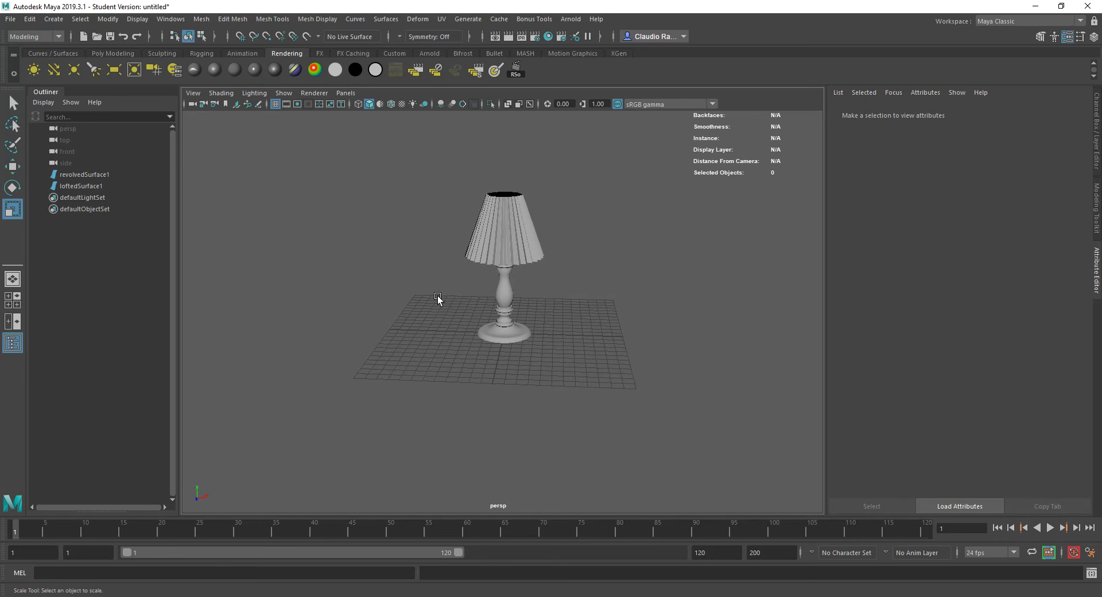
left_click(122, 54)
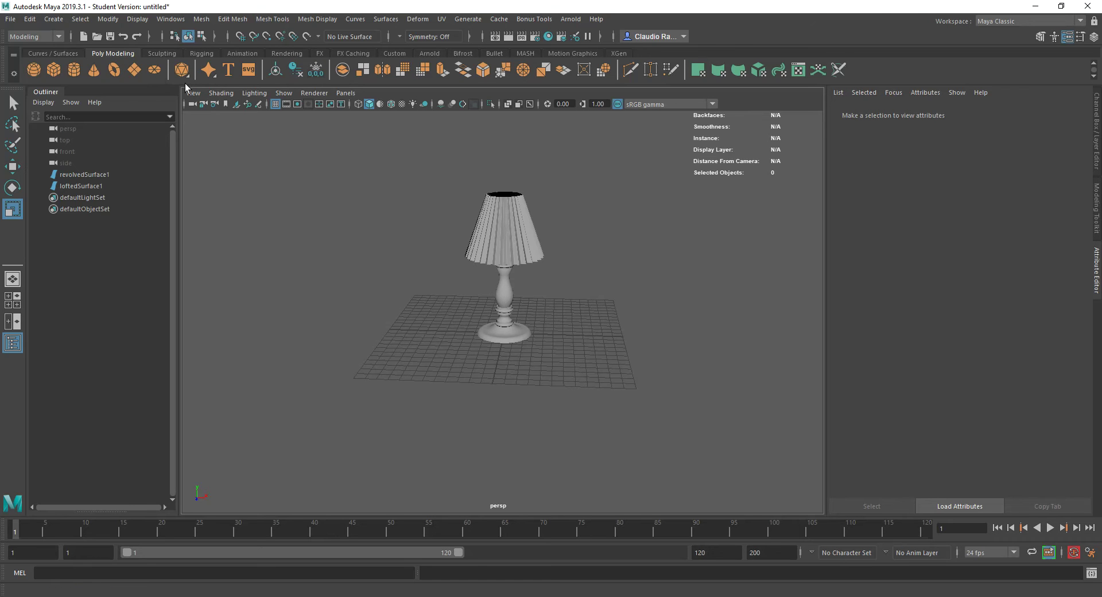
left_click(134, 70)
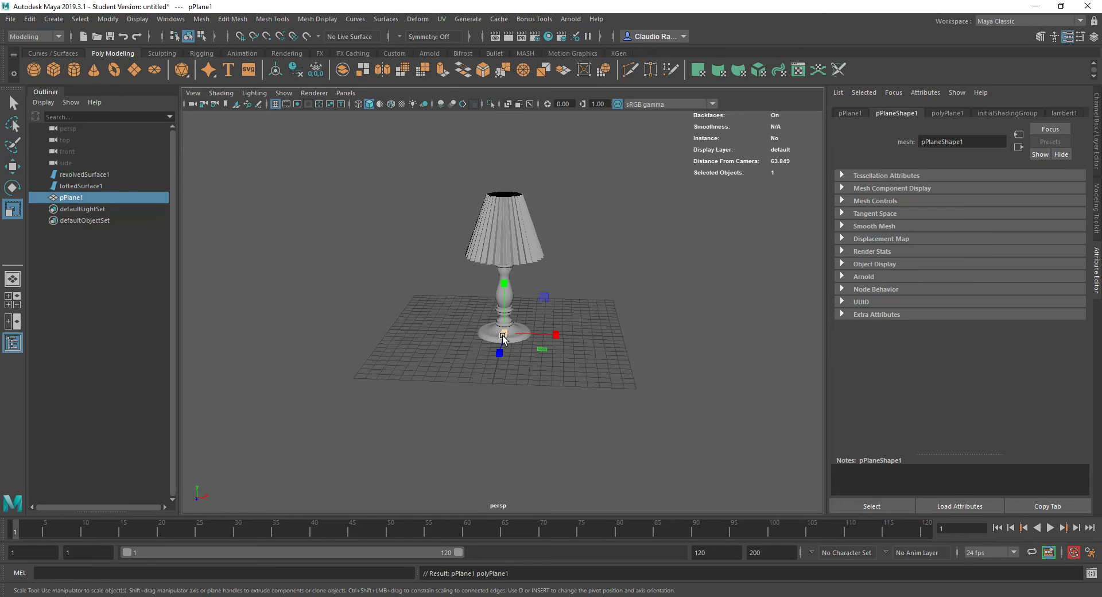
left_click_drag(502, 337, 834, 374)
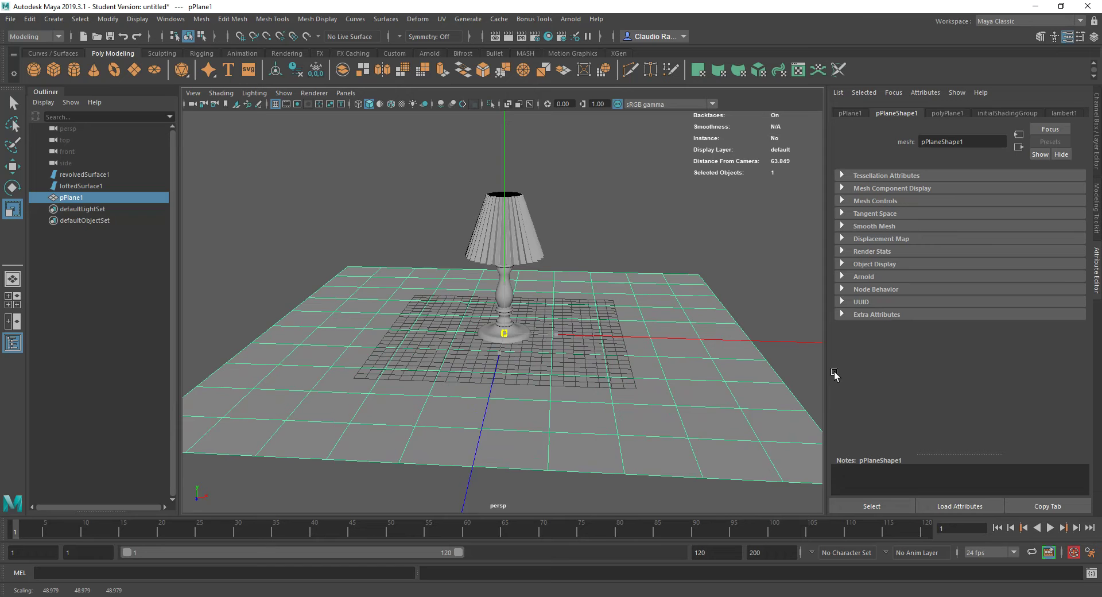
left_click_drag(546, 305, 546, 322, "alt")
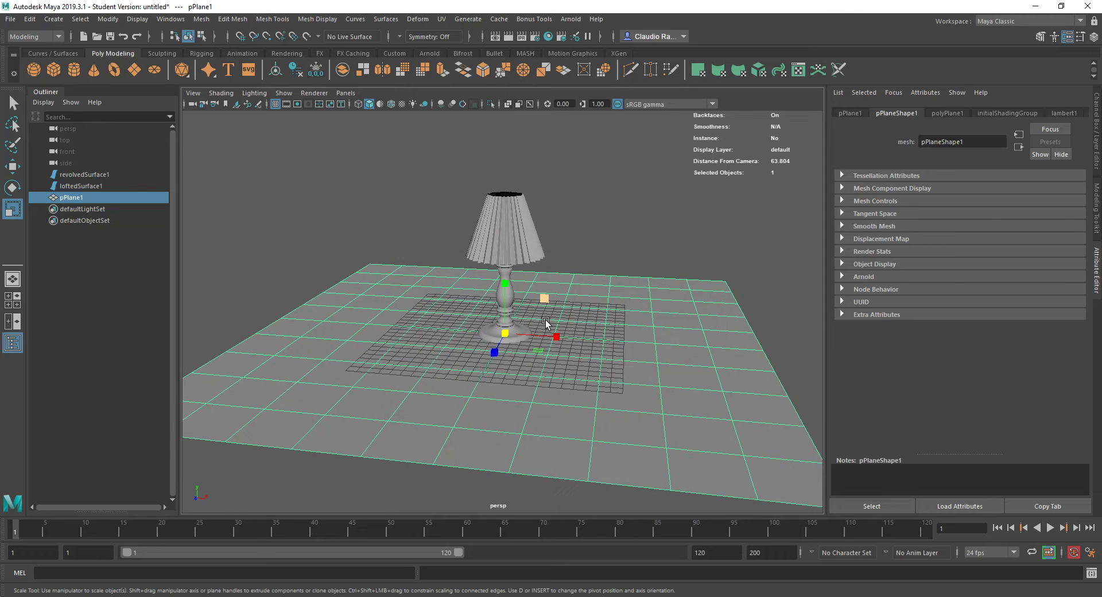
scroll(546, 323, "up", 3)
left_click_drag(542, 274, 543, 278, "alt")
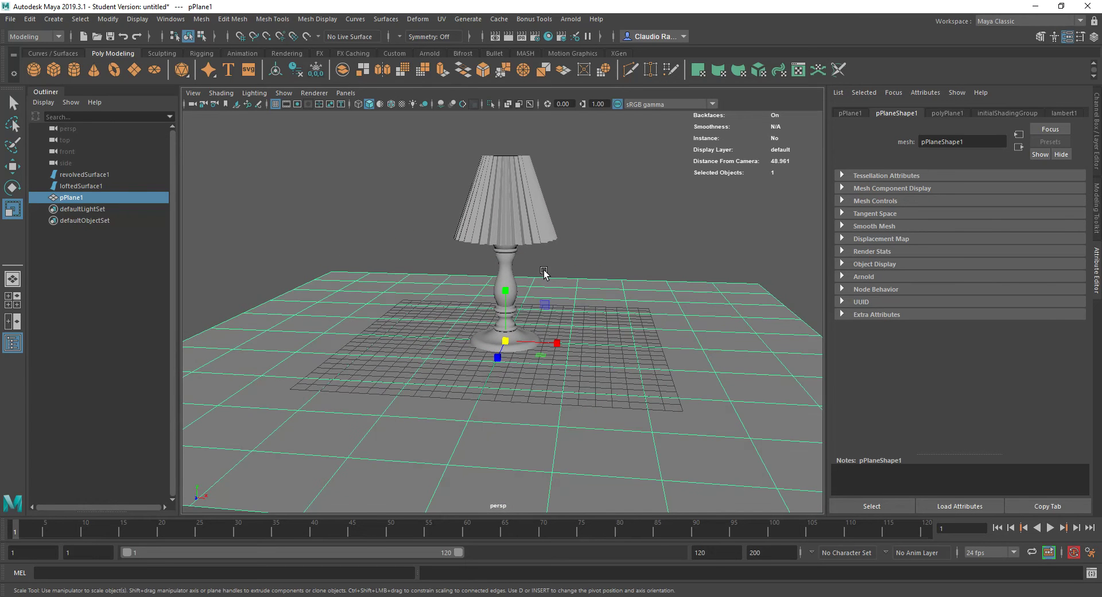
Create point light pointLight1 and raise it above the lamp shade.
left_click(281, 52)
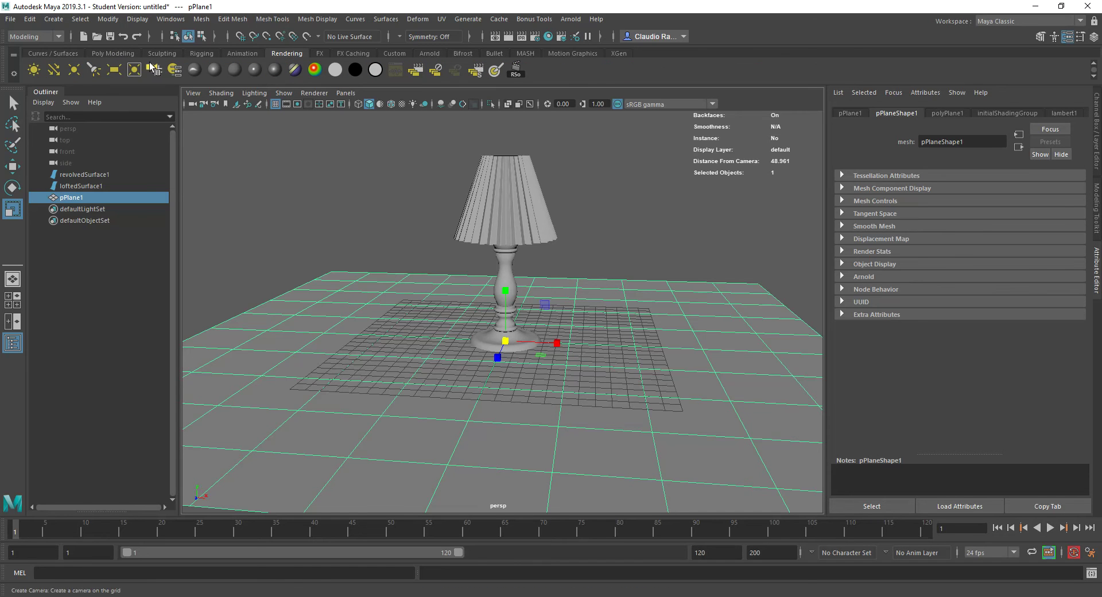
left_click(75, 70)
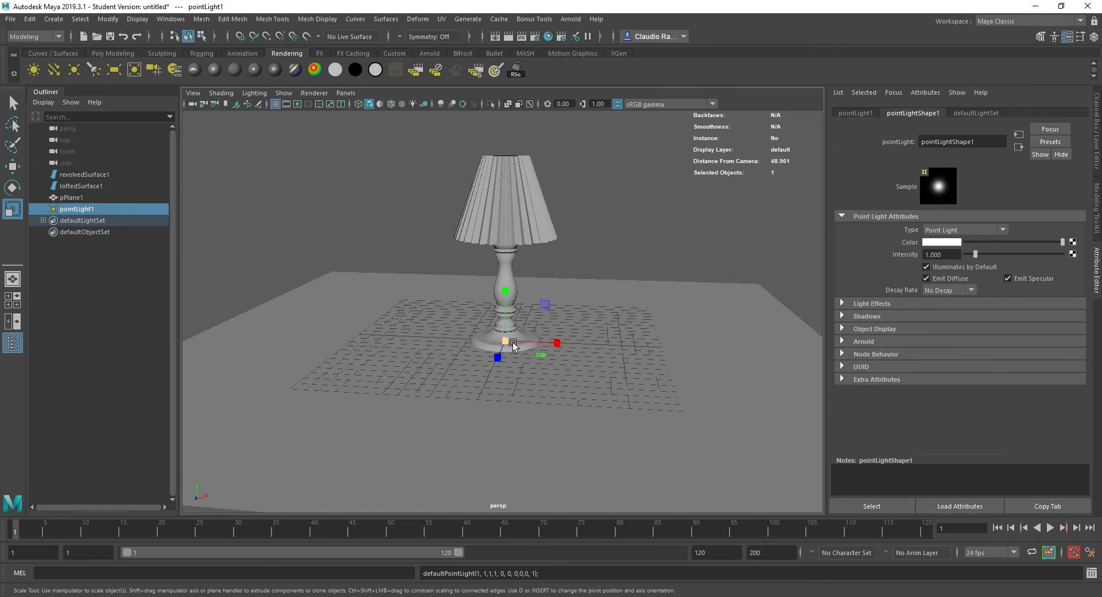
key("w")
left_click_drag(504, 311, 527, 145)
In the wireframe front view, lower the light down inside the shade.
key("space")
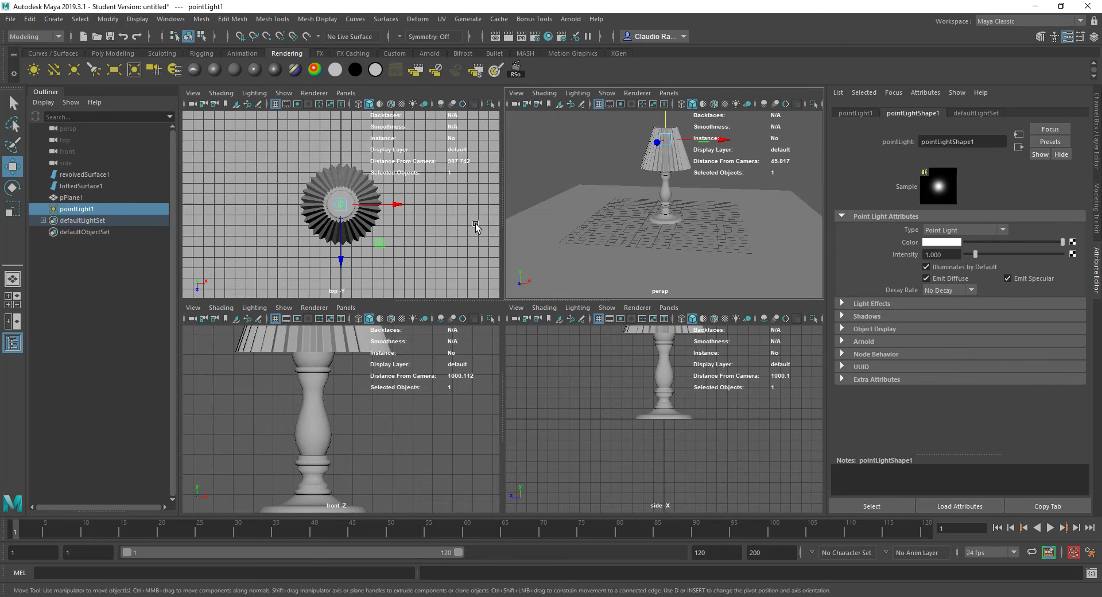
key("space")
scroll(473, 247, "down", 5)
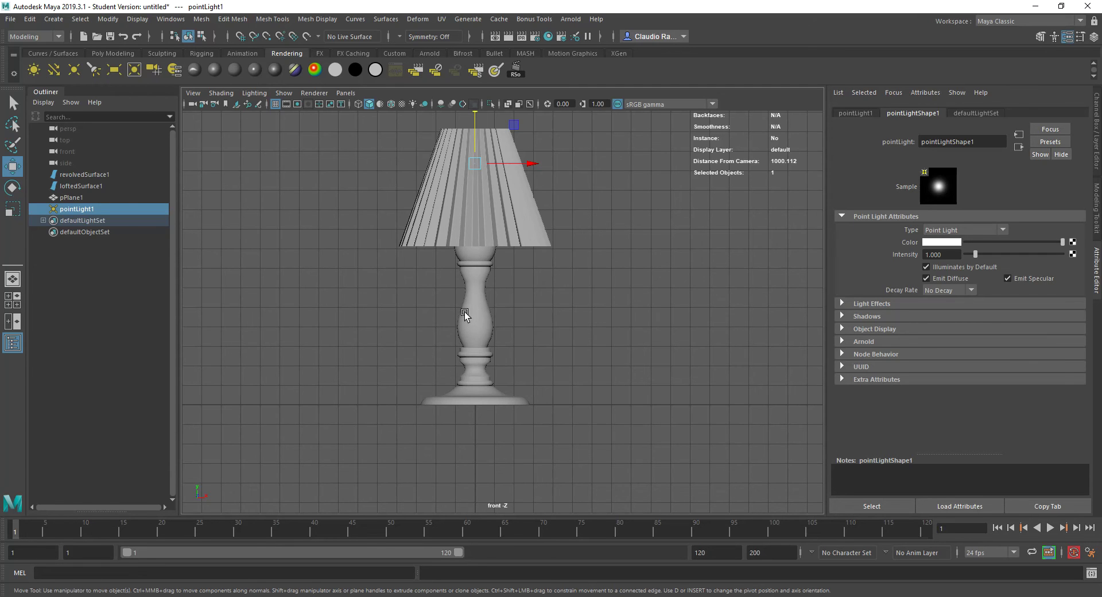
key("4")
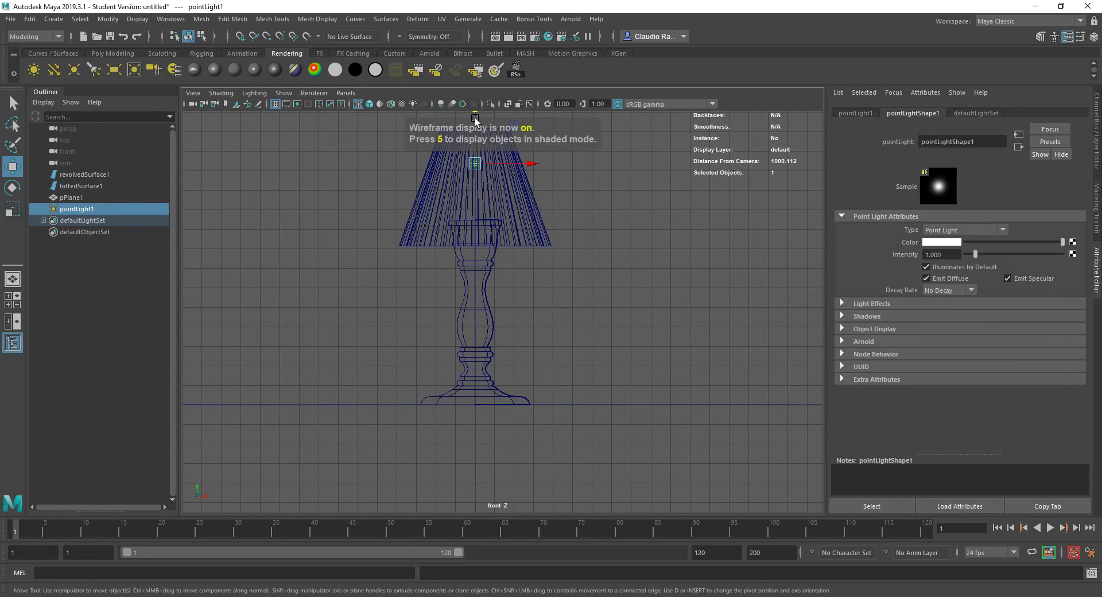
left_click_drag(476, 121, 477, 147)
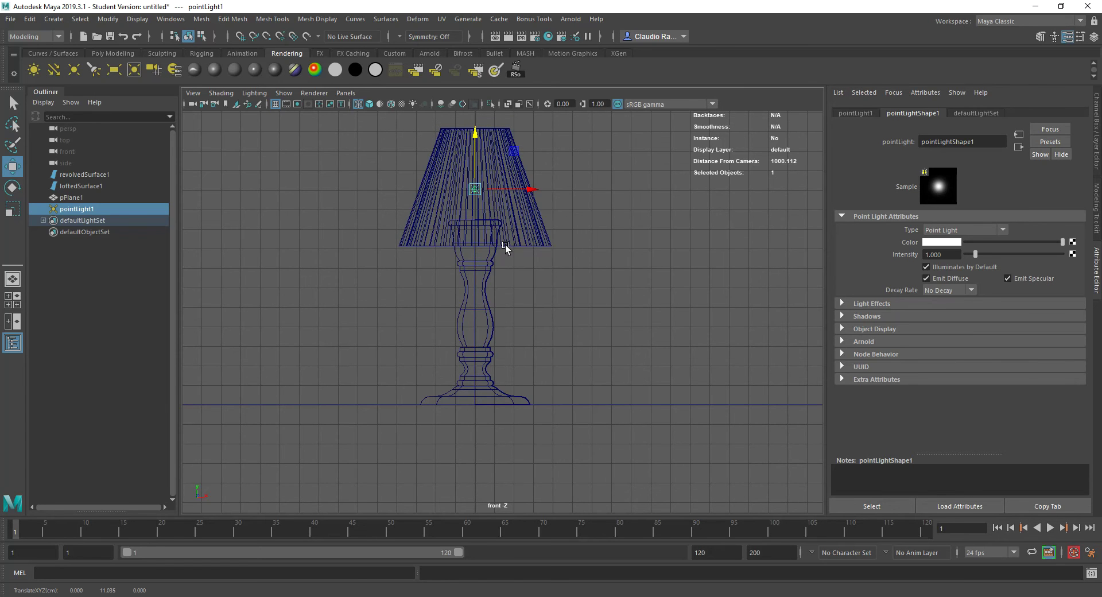
key("space")
key("space")
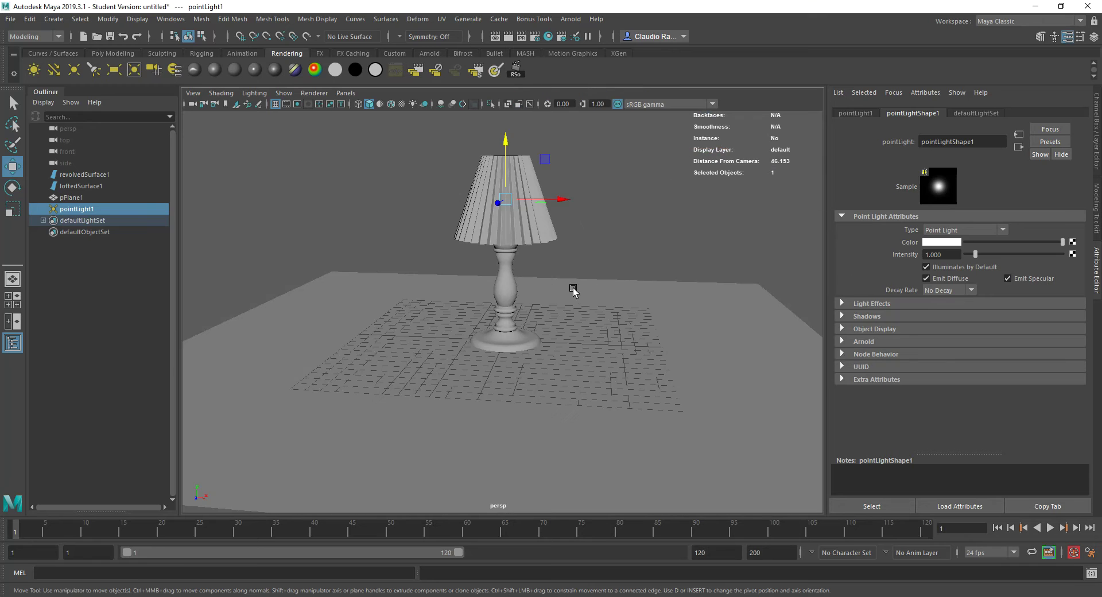
scroll(568, 296, "up", 4)
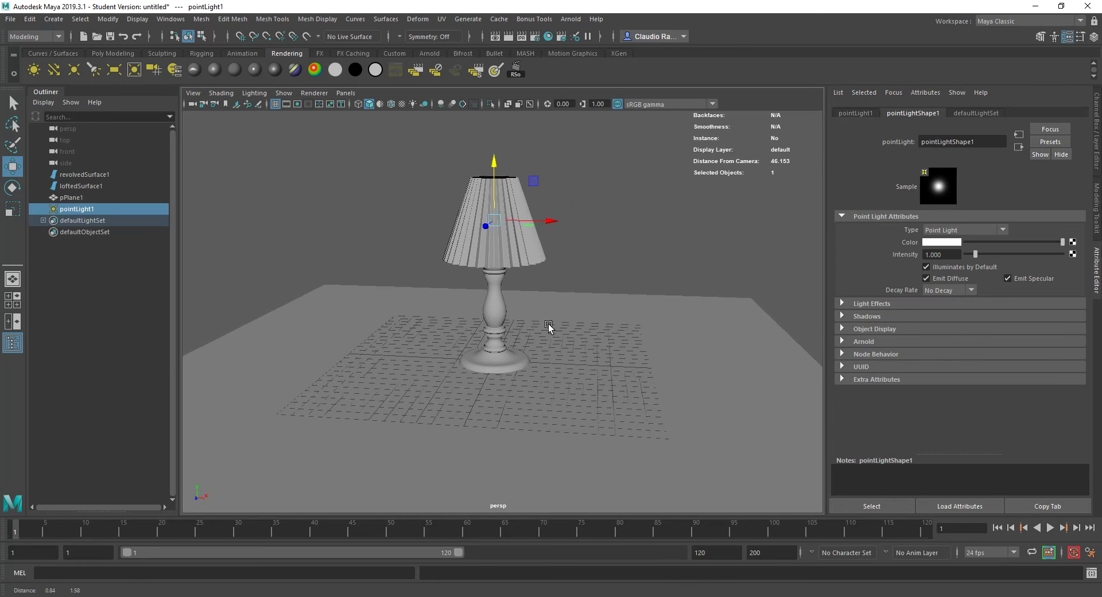
Open the Arnold RenderView and set the point light's Intensity to 15.
left_click(572, 20)
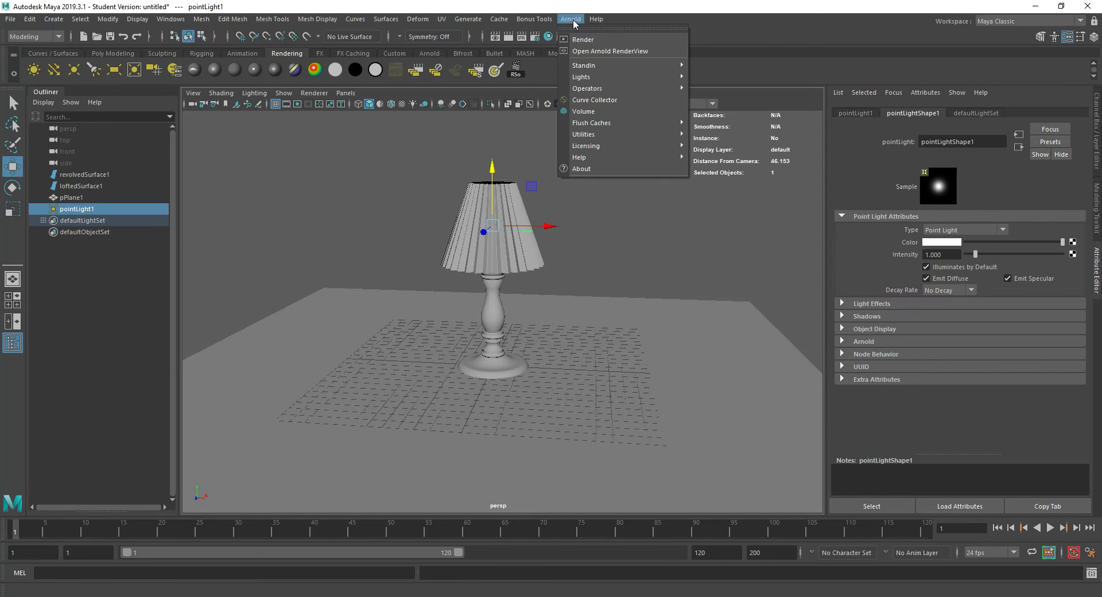
left_click(585, 51)
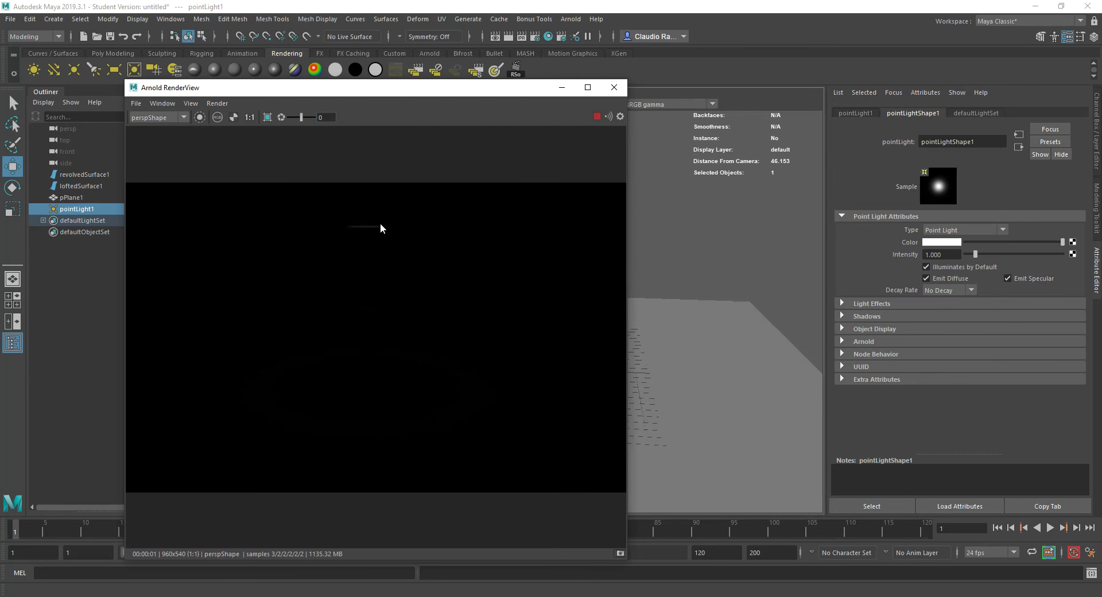
left_click(940, 255)
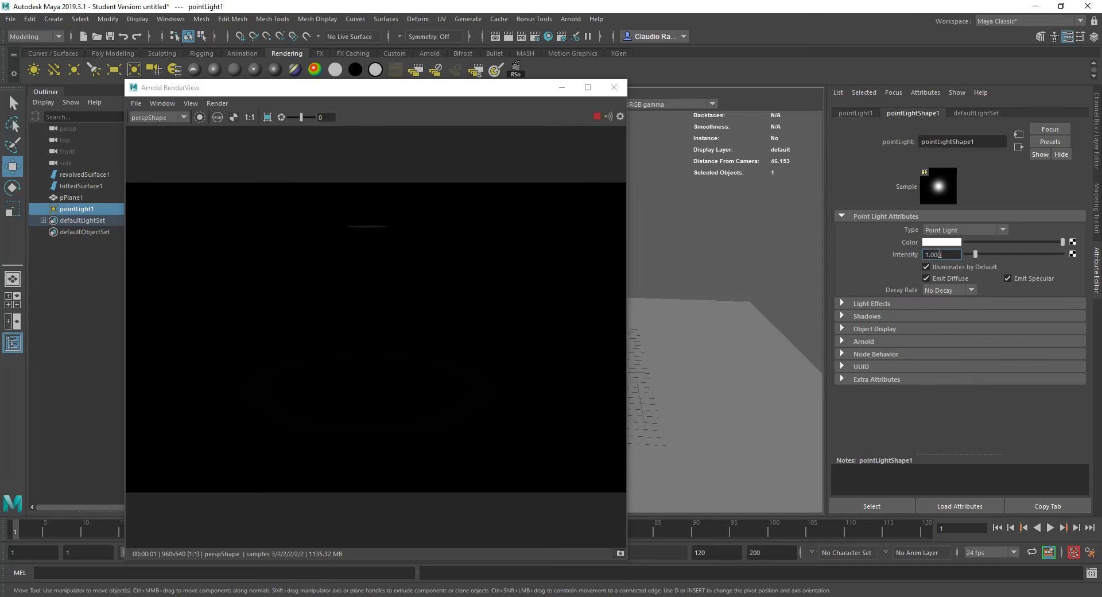
type("15")
key("Return")
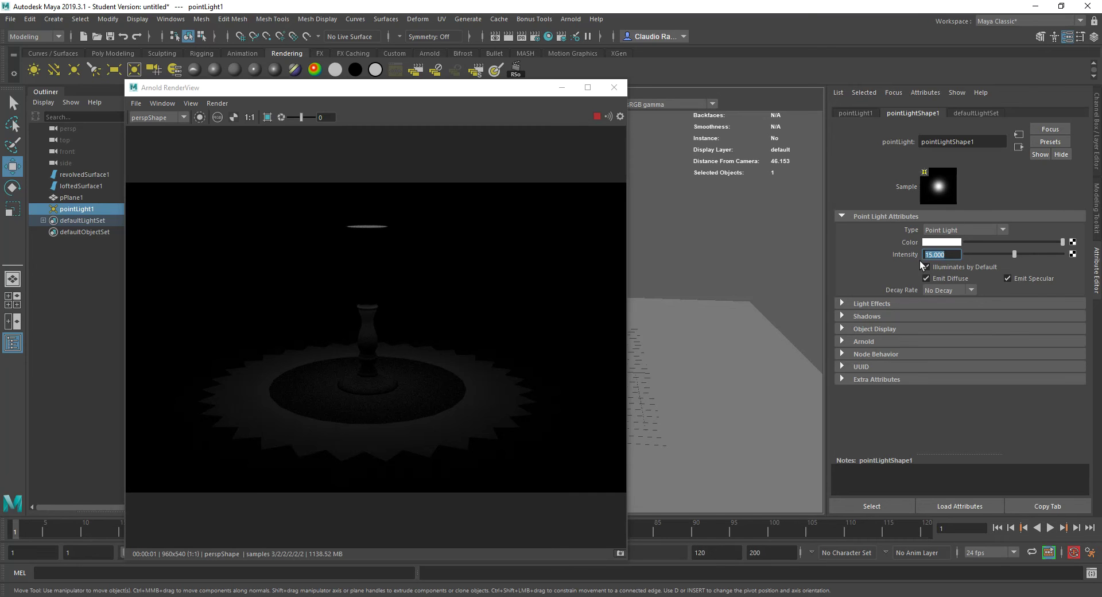
In the light's Arnold settings, try Exposure 2.5, then set Exposure 1 and Intensity 150.
left_click(842, 342)
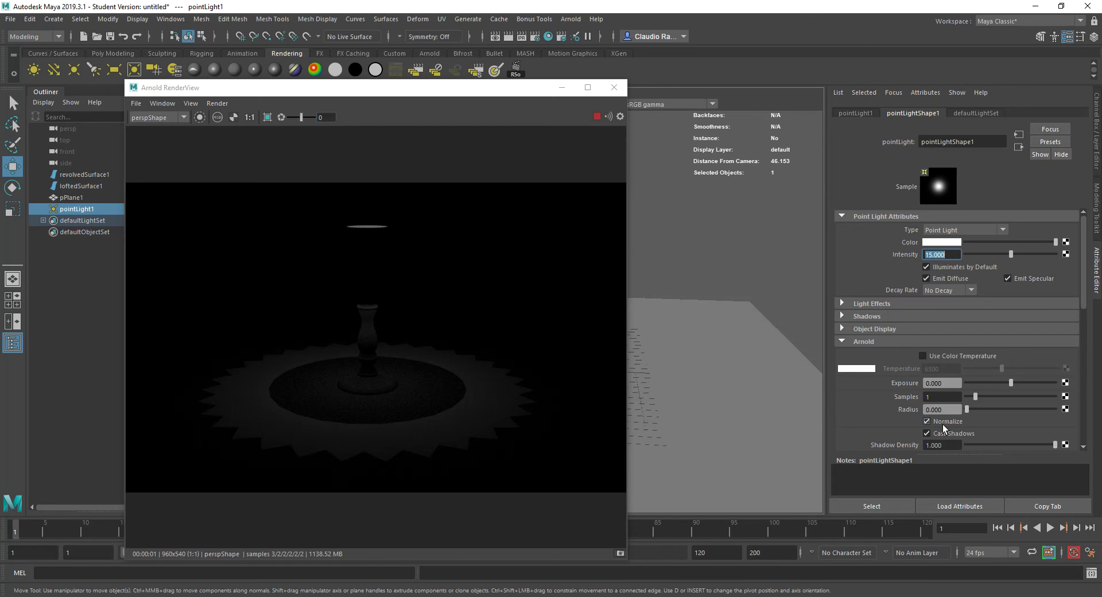
left_click_drag(1028, 383, 1031, 387)
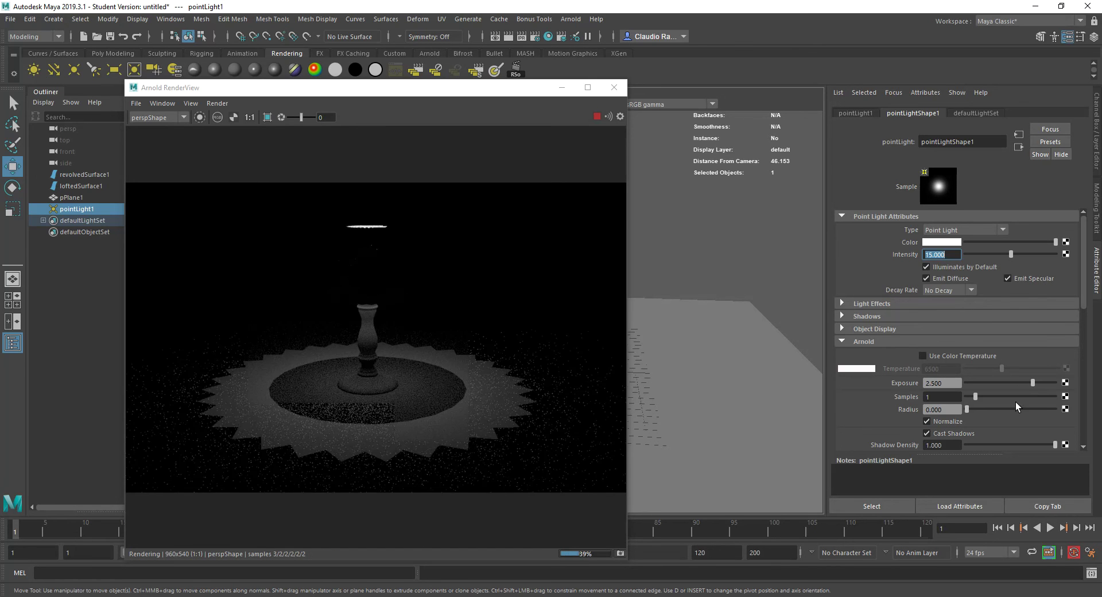
left_click(940, 384)
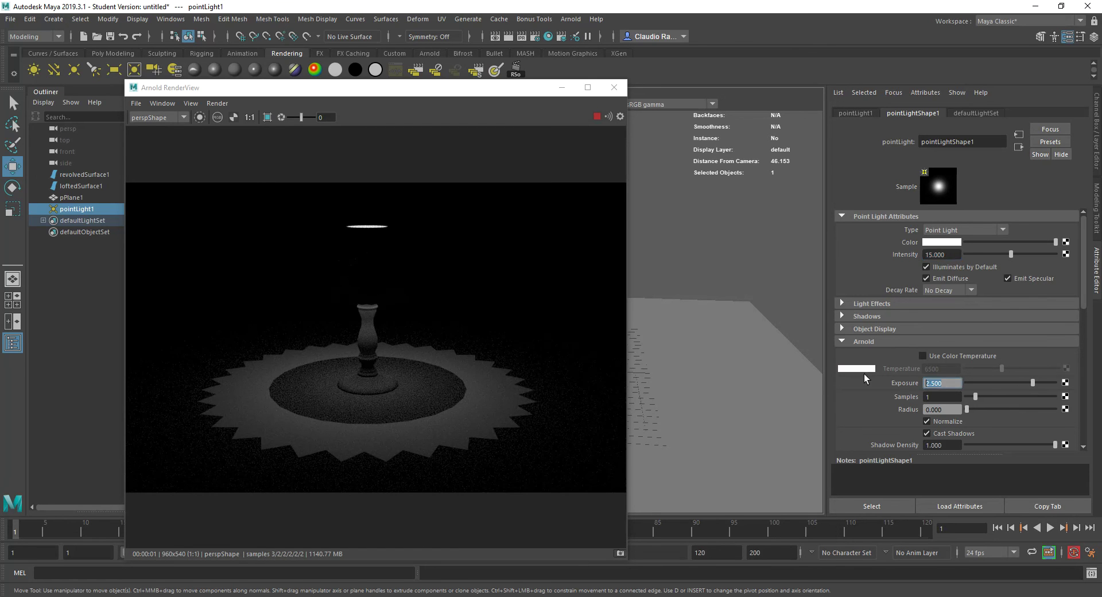
type("1")
left_click(942, 255)
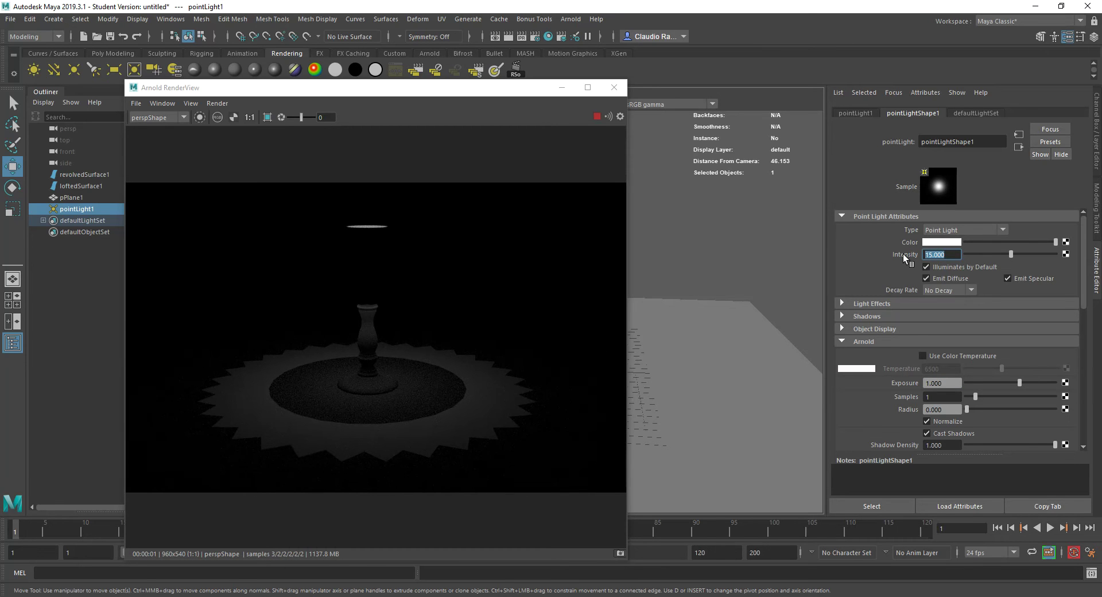
type("150")
key("Return")
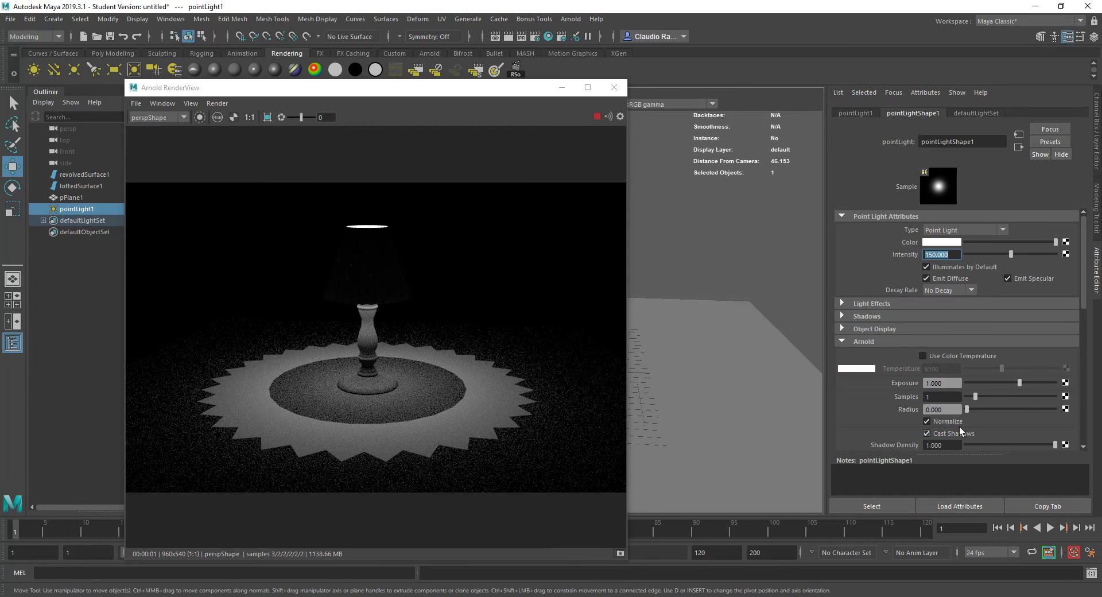
Try a few Arnold radius values on the point light, then settle on 0.1.
scroll(1082, 296, "down", 3)
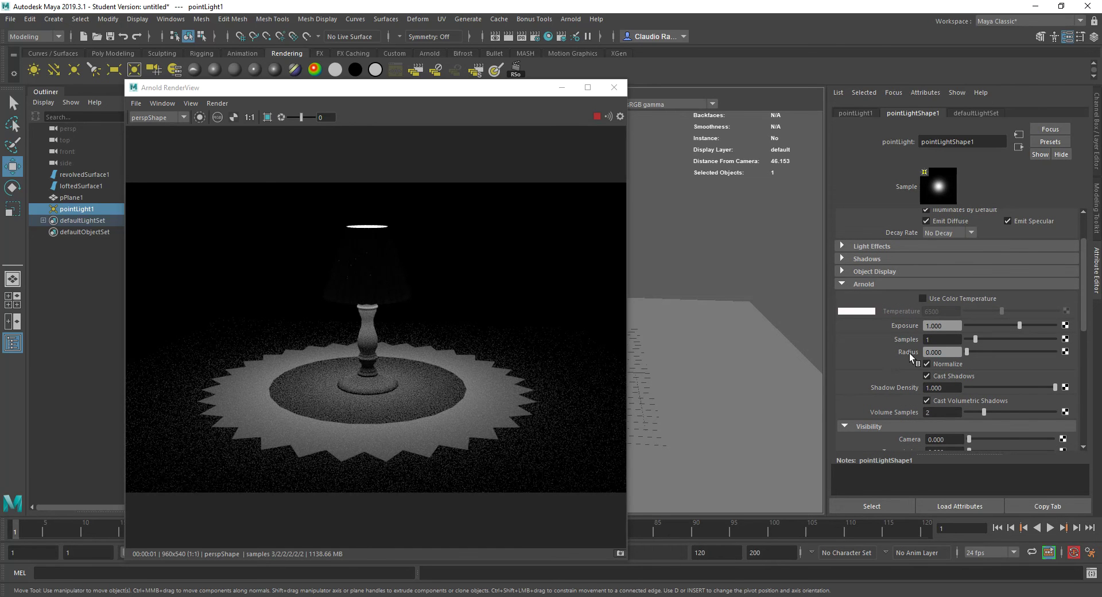
left_click(977, 352)
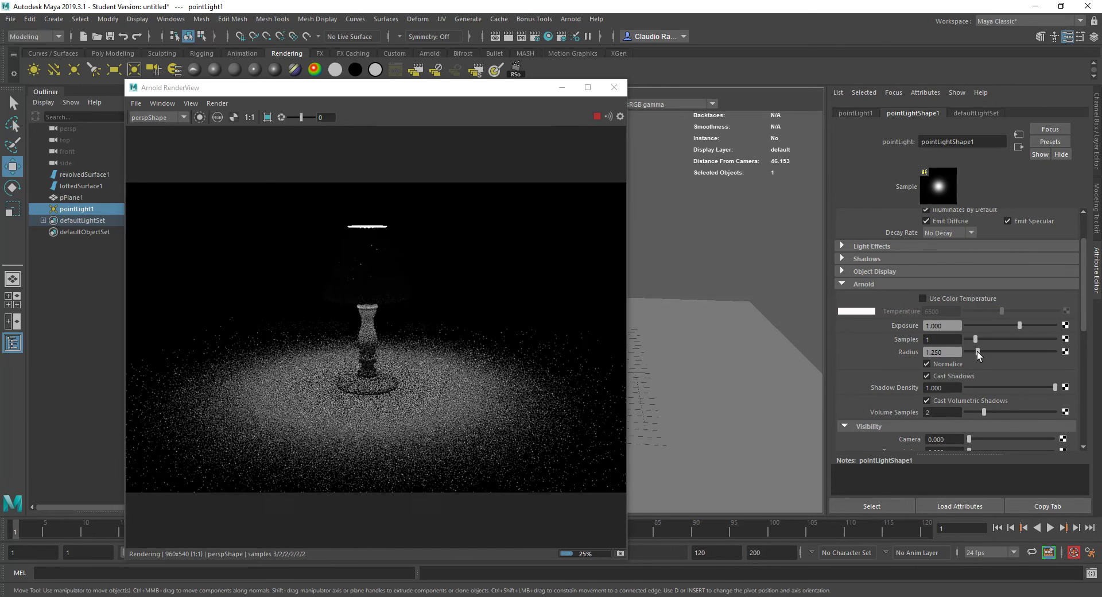
left_click_drag(977, 352, 967, 352)
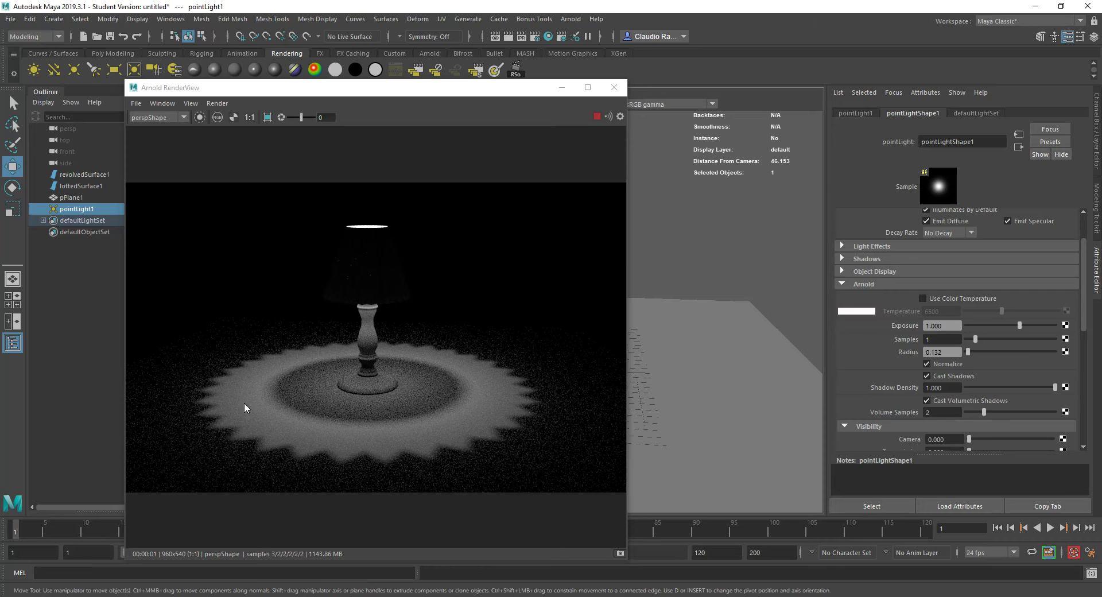
left_click(932, 352)
type("0.1")
key("Return")
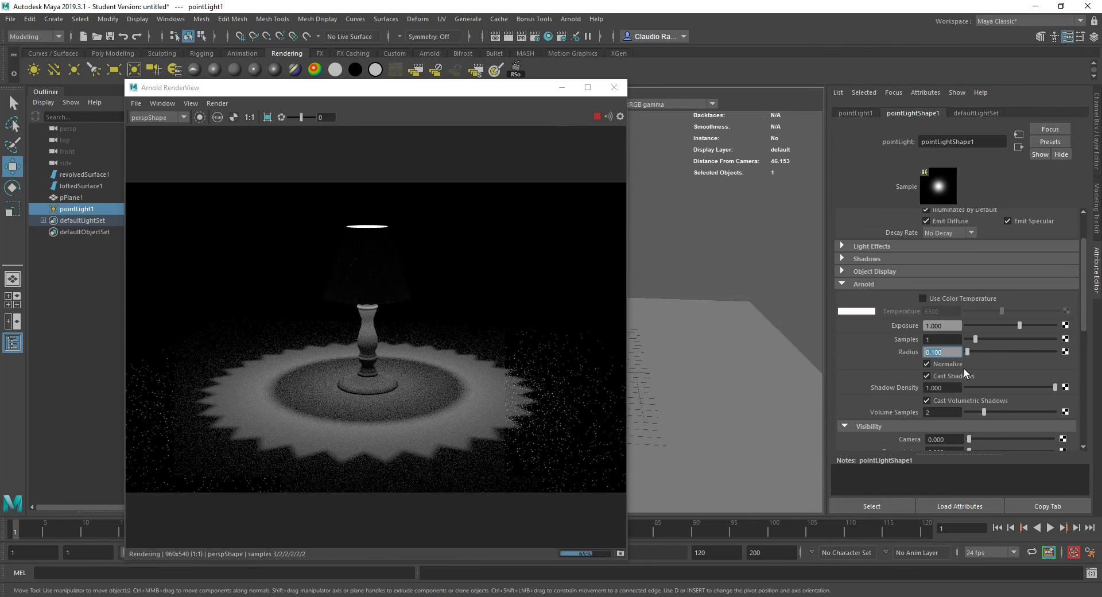
scroll(1059, 353, "up", 3)
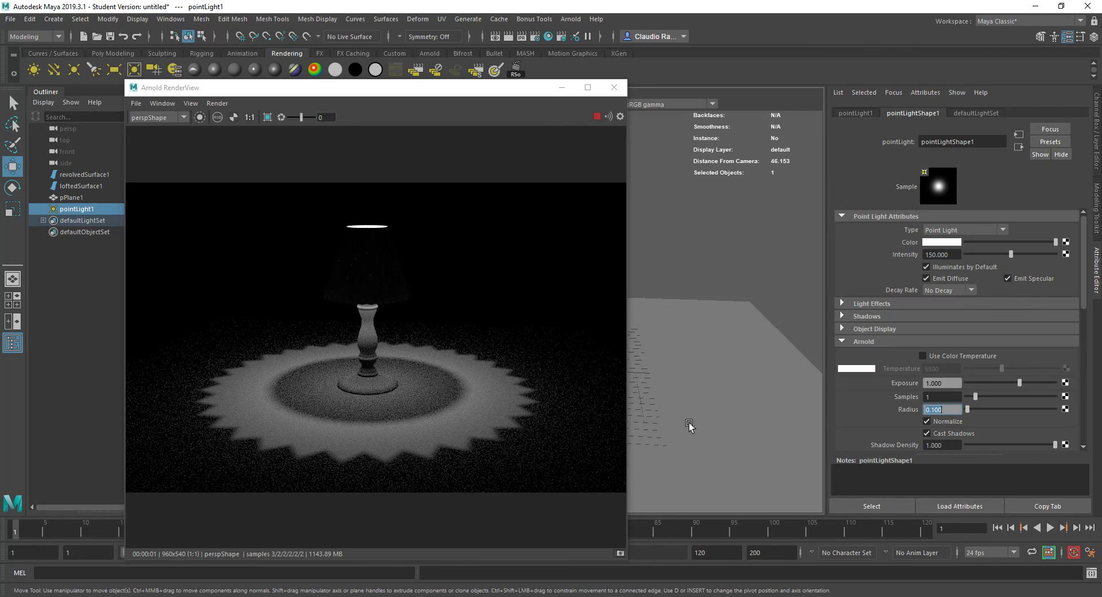
Switch the point light's Decay Rate to Quadratic and set Volume Samples to 4, keeping shadow density 1.0.
left_click(943, 291)
left_click(950, 326)
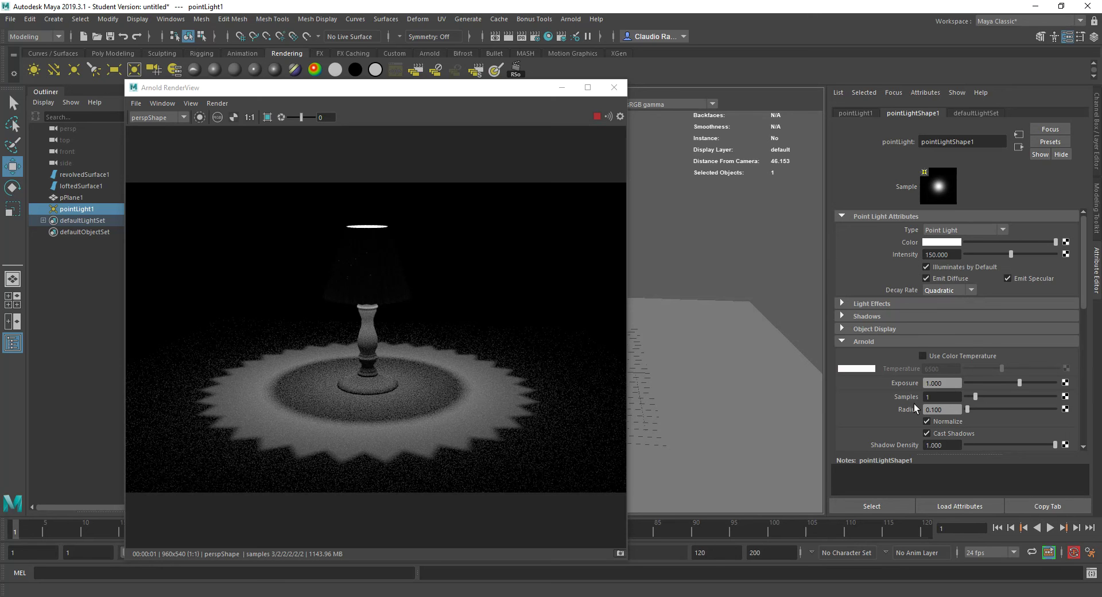
scroll(949, 427, "down", 3)
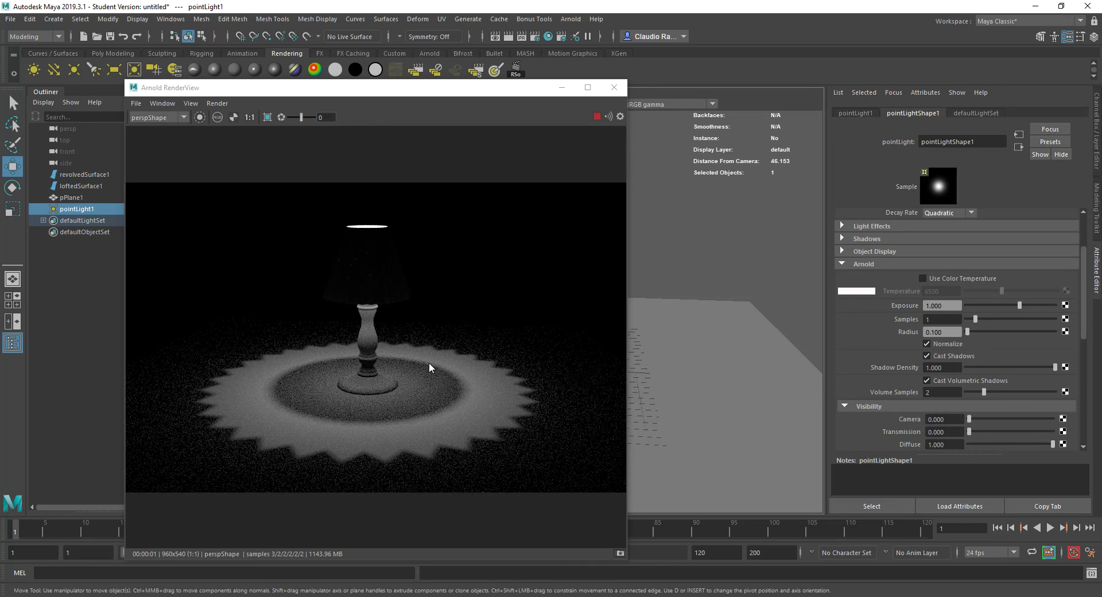
left_click(937, 392)
type("4")
left_click(946, 368)
left_click_drag(950, 368, 893, 371)
left_click(948, 392)
Assign a new aiStandardSurface material to the lampshade, loftedSurface1.
left_click_drag(405, 92, 276, 77)
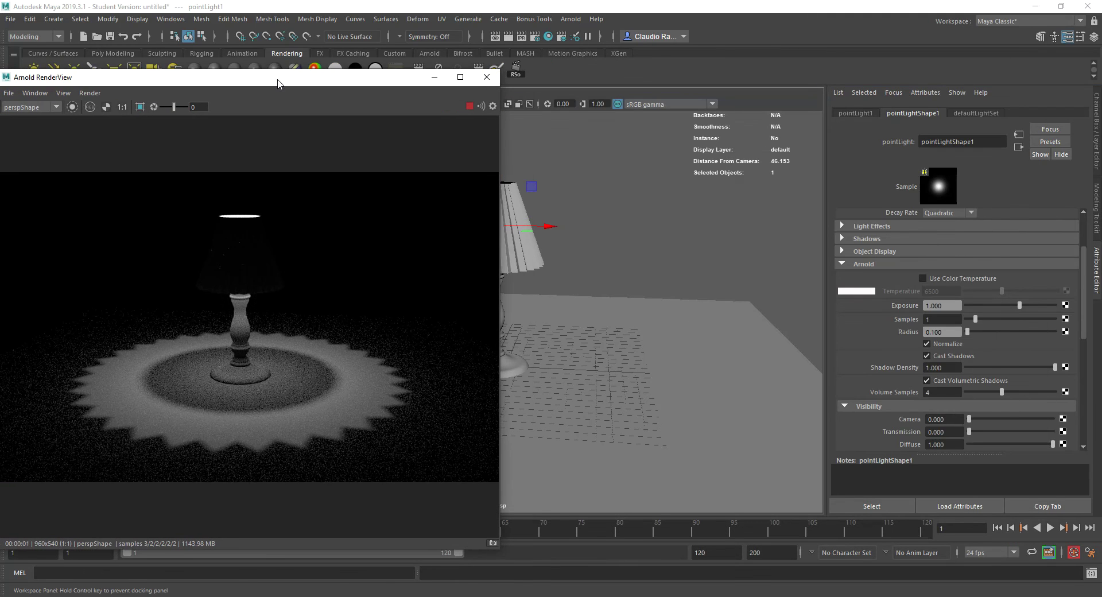
left_click(514, 210)
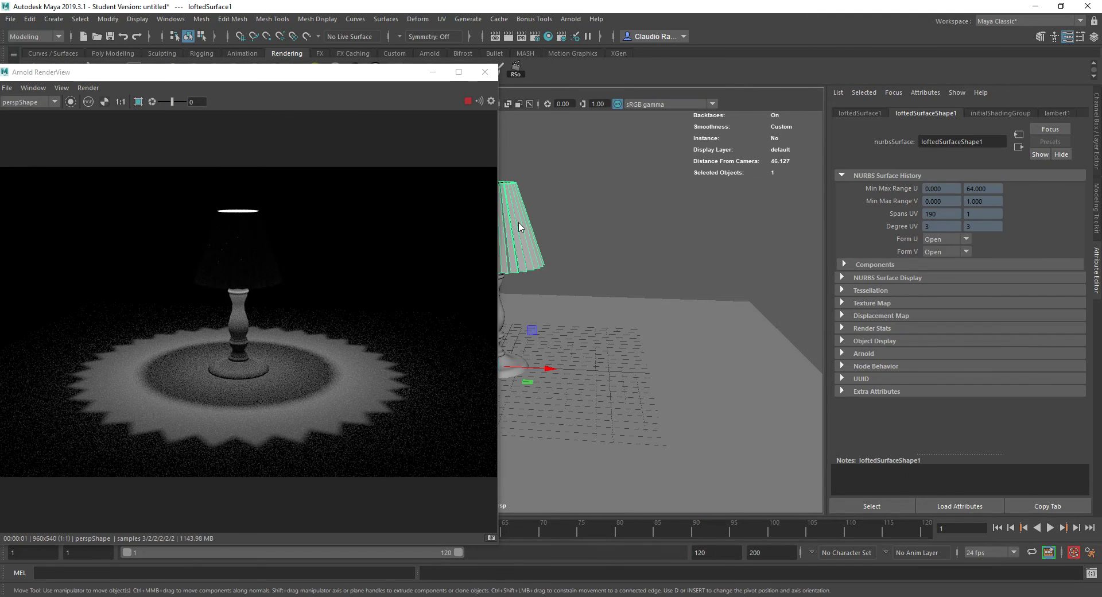
right_click_drag(518, 222, 522, 493)
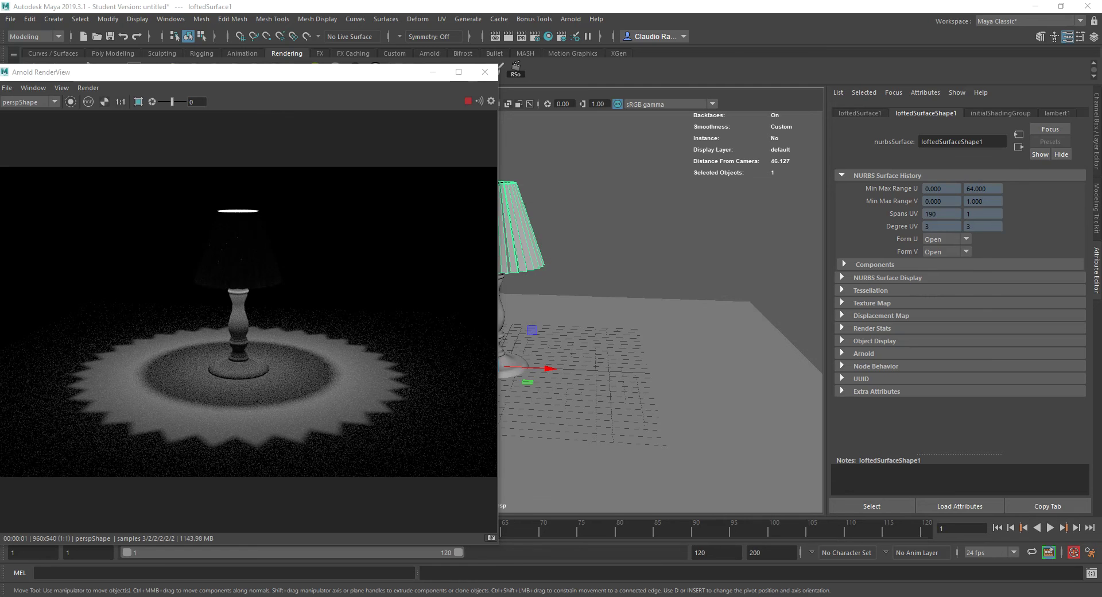
left_click_drag(389, 88, 560, 87)
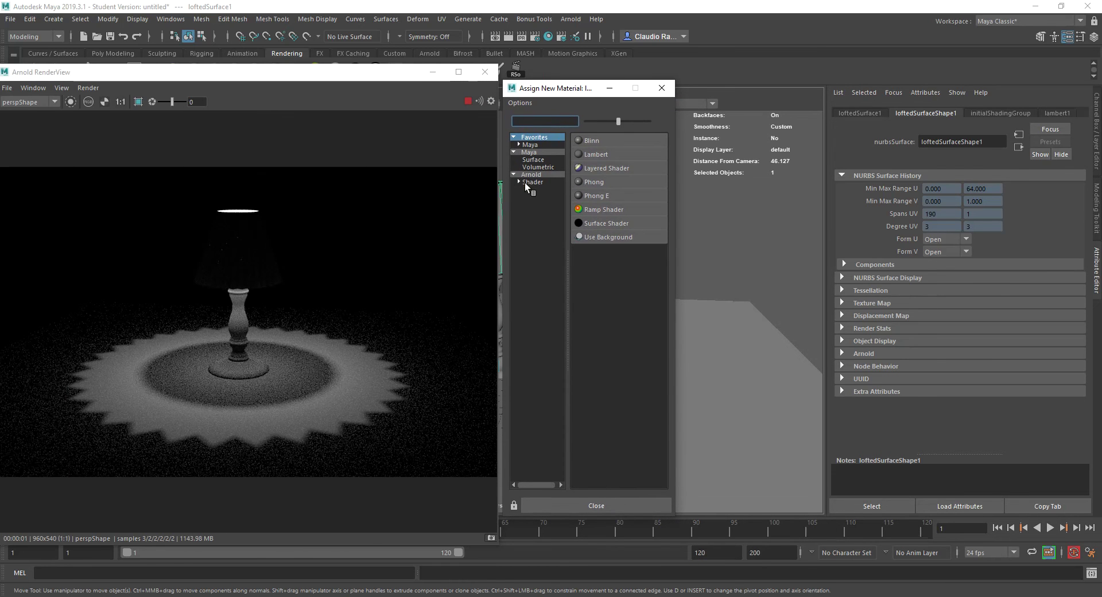
left_click(532, 182)
left_click(611, 320)
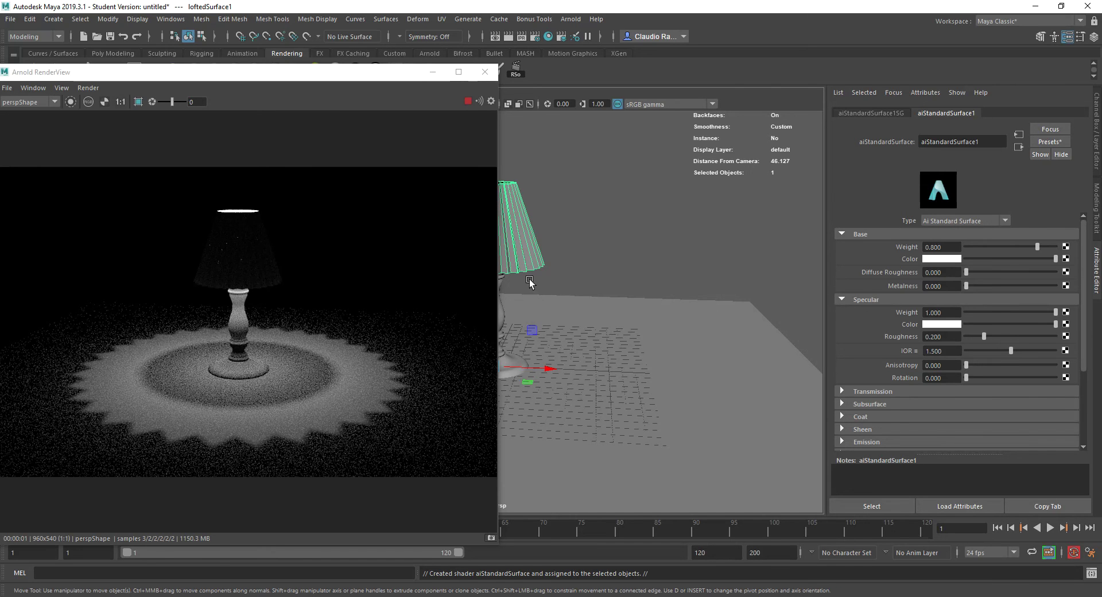
Turn on Thin Walled in aiStandardSurface1 and set its subsurface weight to about 0.045.
left_click(842, 299)
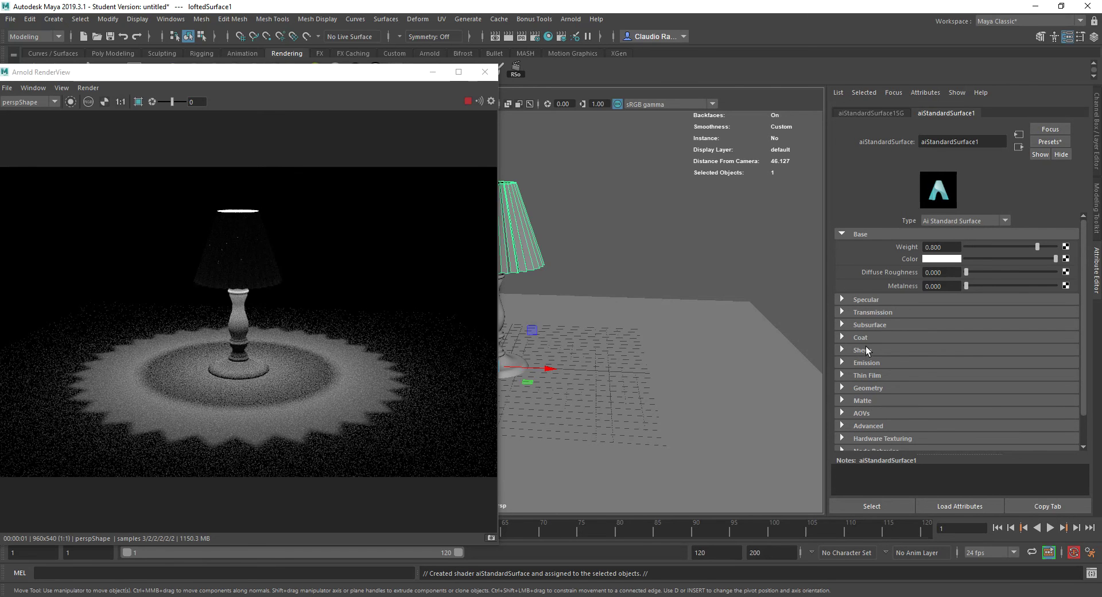
left_click(842, 328)
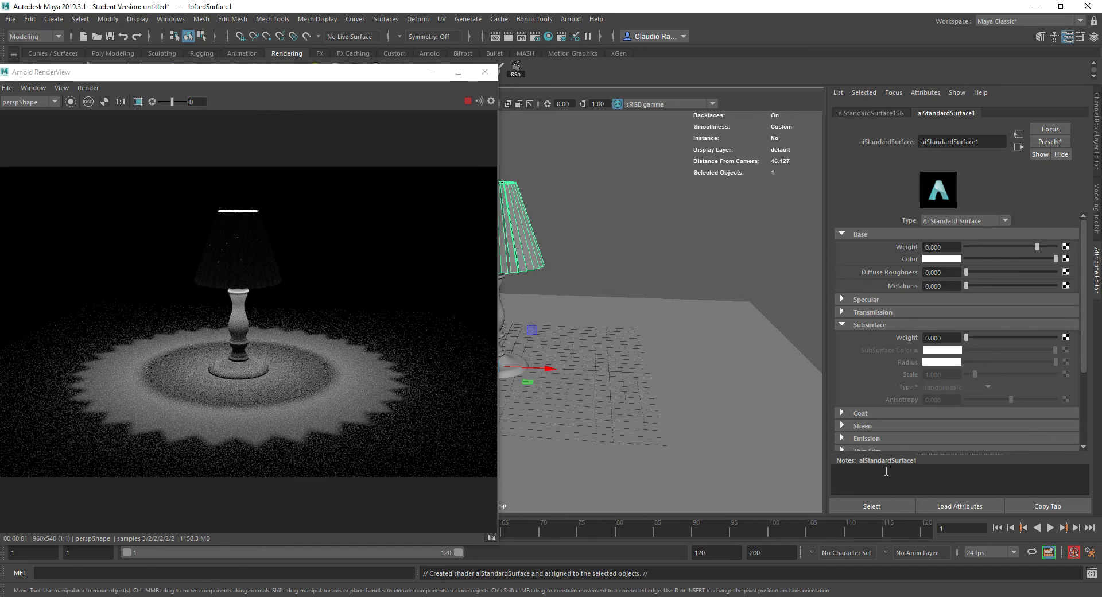
scroll(866, 432, "down", 3)
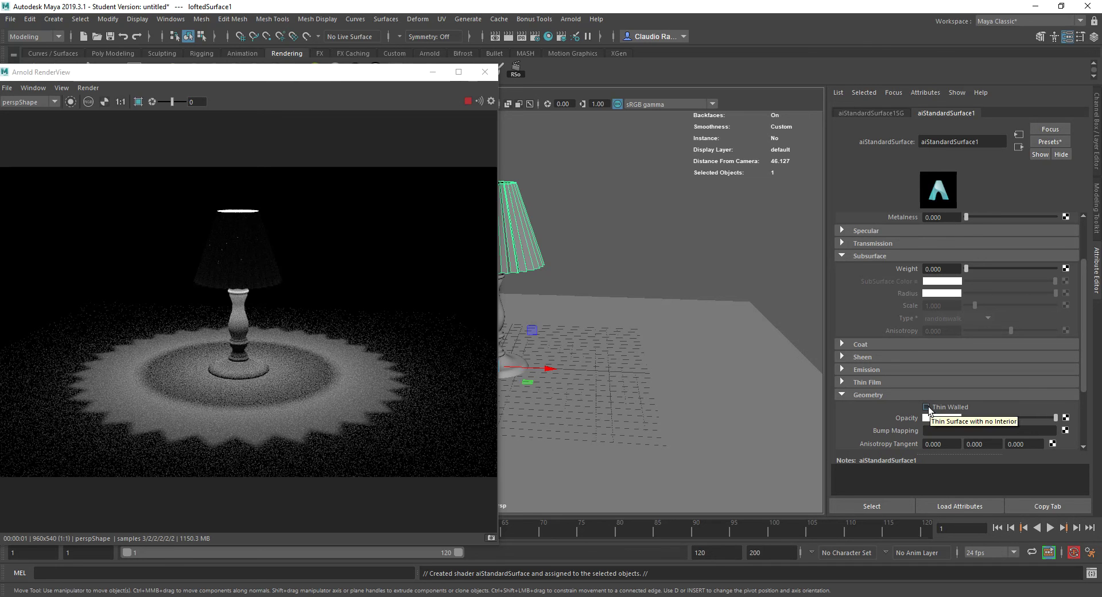
left_click(927, 407)
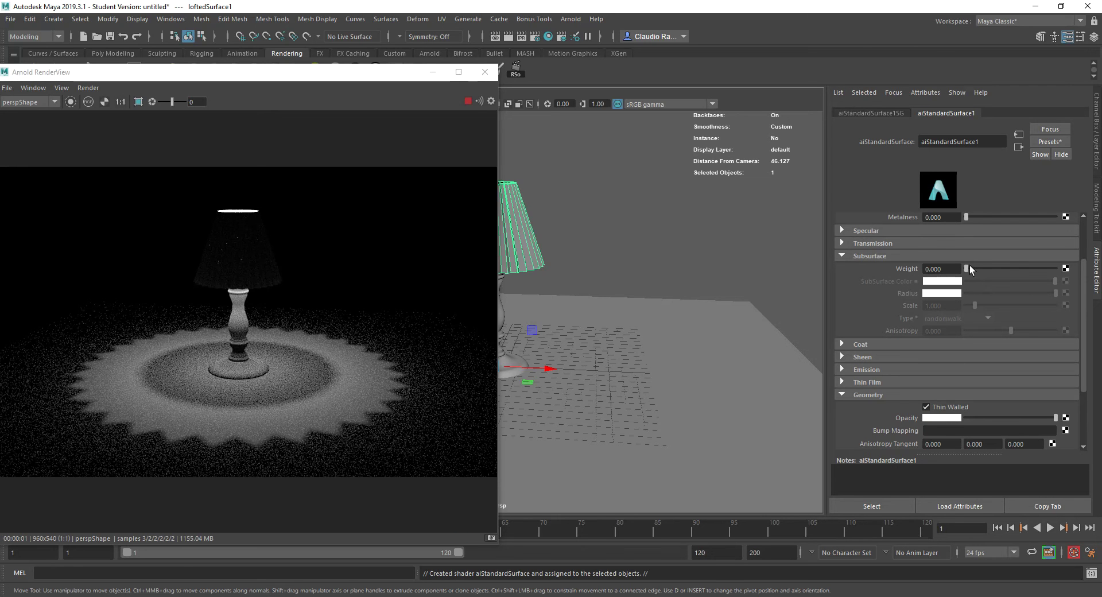
left_click_drag(968, 268, 970, 269)
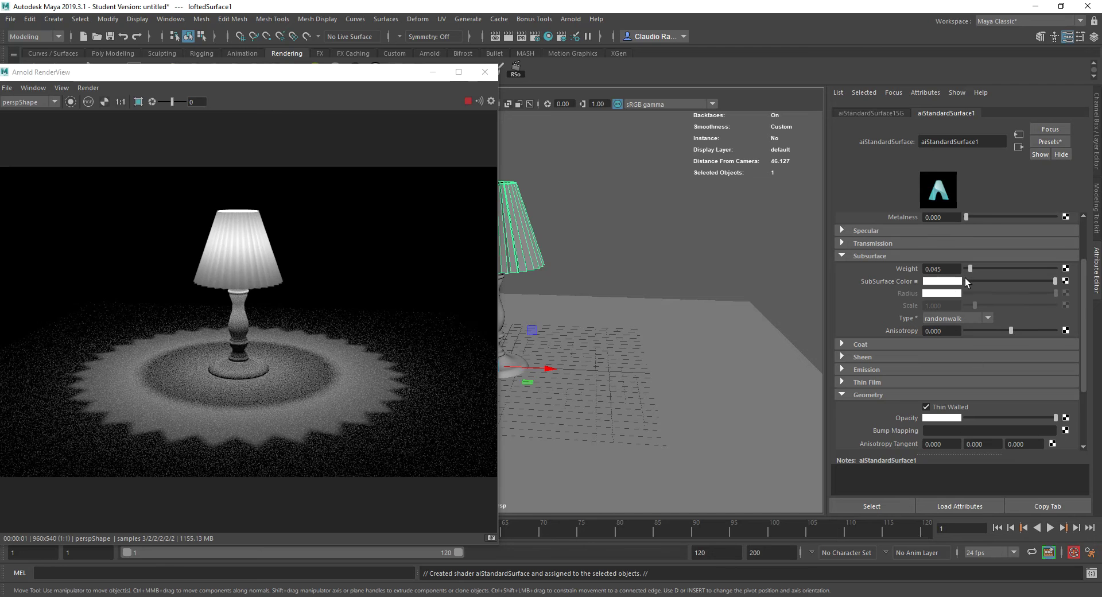
Raise aiStandardSurface1's subsurface weight to 0.052 and glance at the Transmission settings.
mouse_move(971, 270)
left_mouse_down()
mouse_move(981, 271)
mouse_move(970, 273)
left_mouse_up()
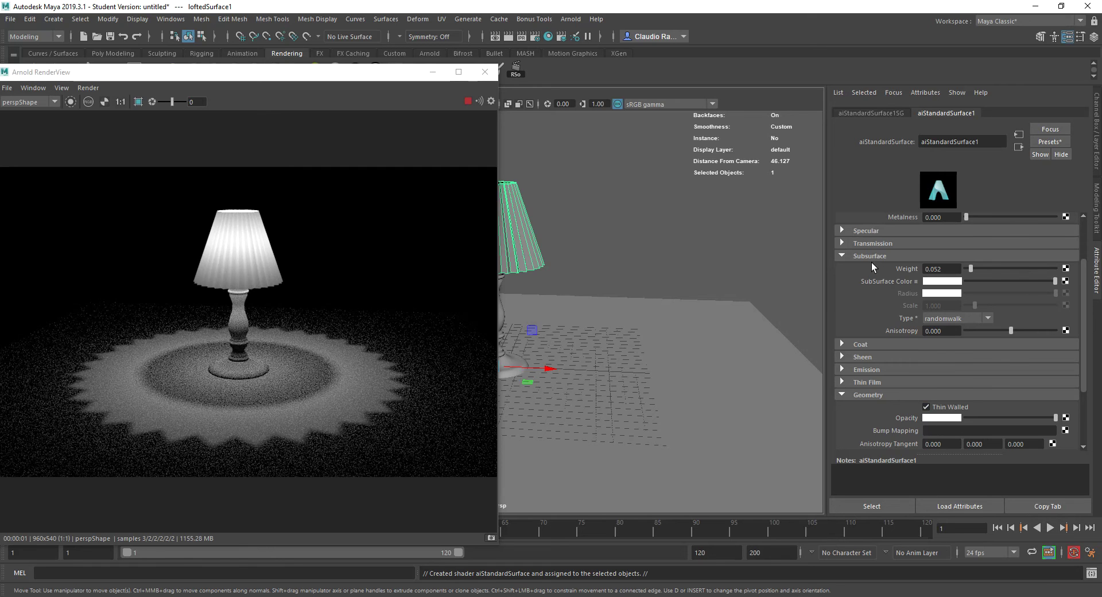
left_click(842, 242)
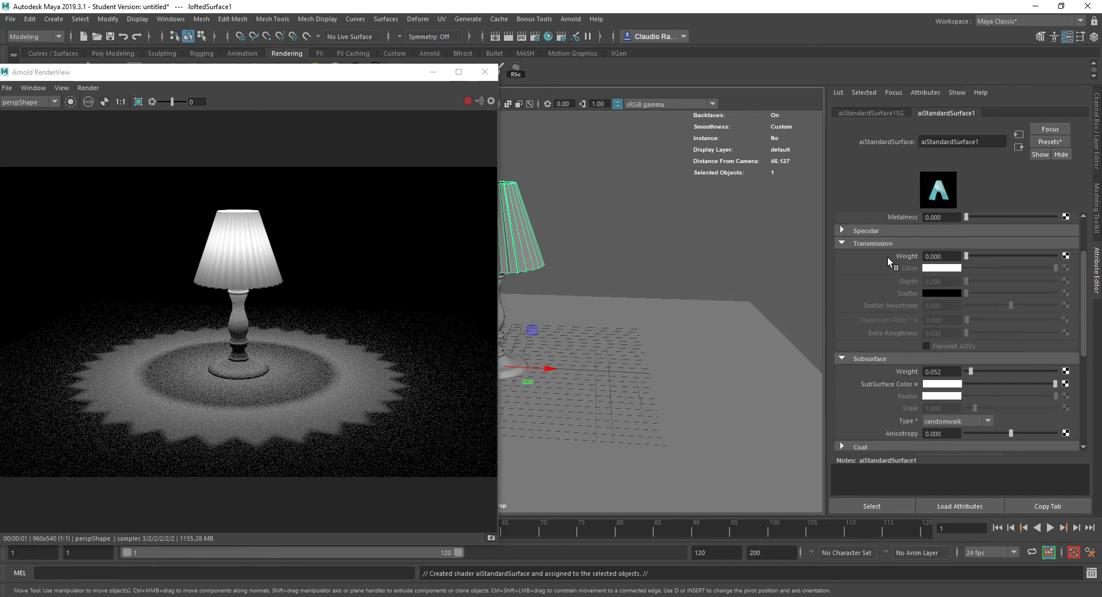
left_click(840, 244)
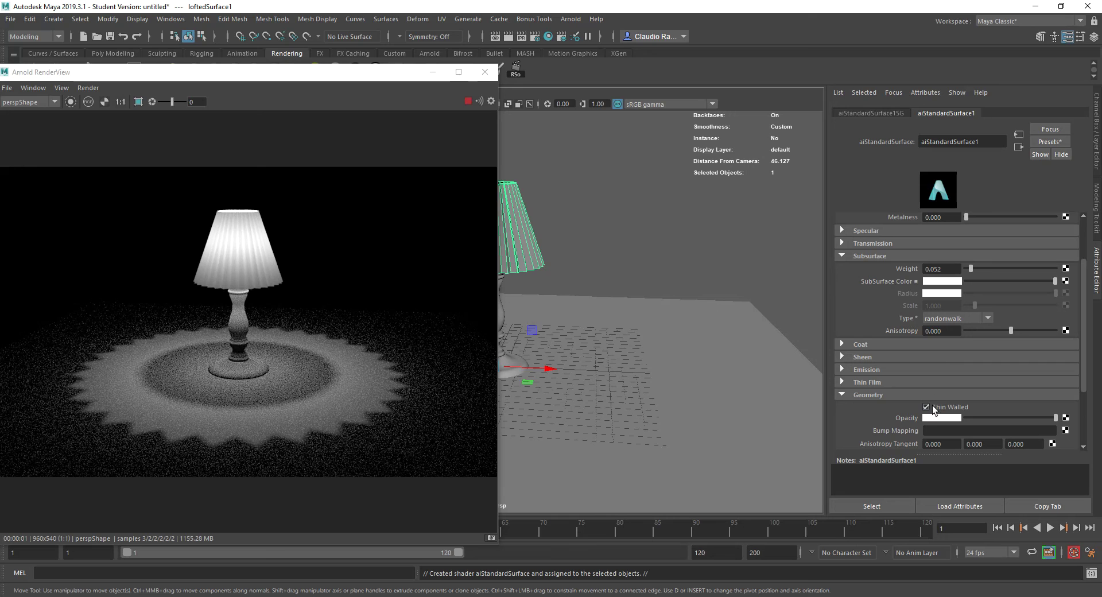